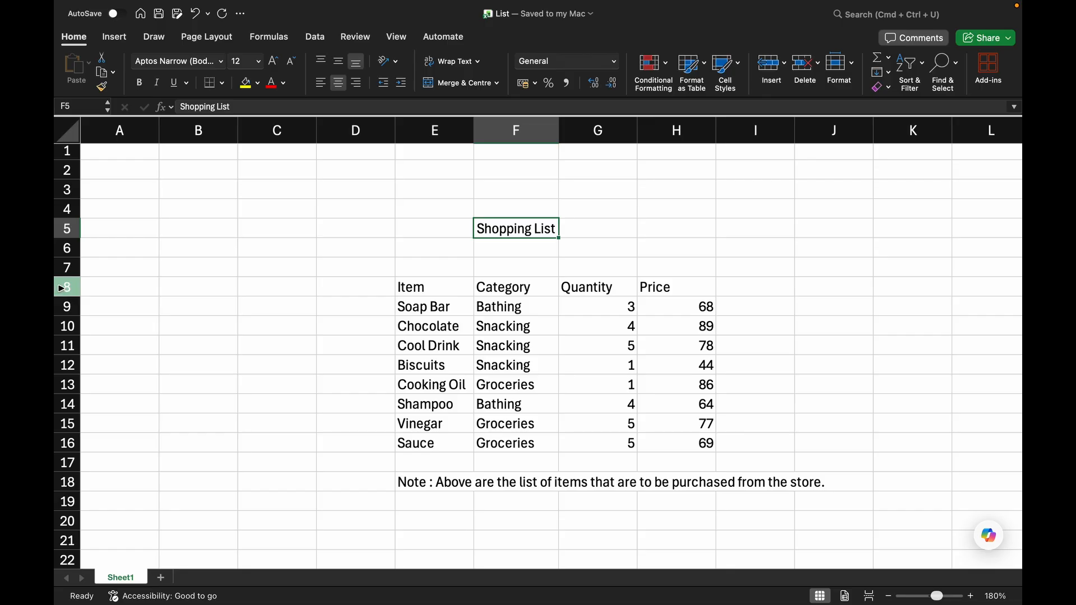
# Make the column headers in row 8 bold.
pyautogui.click(62, 289)
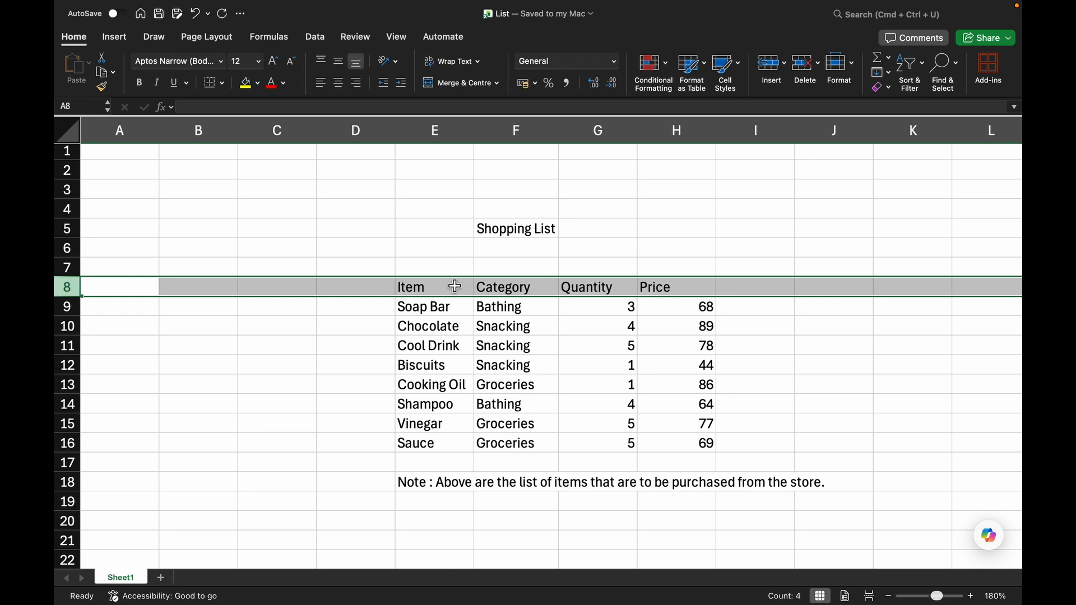
pyautogui.click(199, 267)
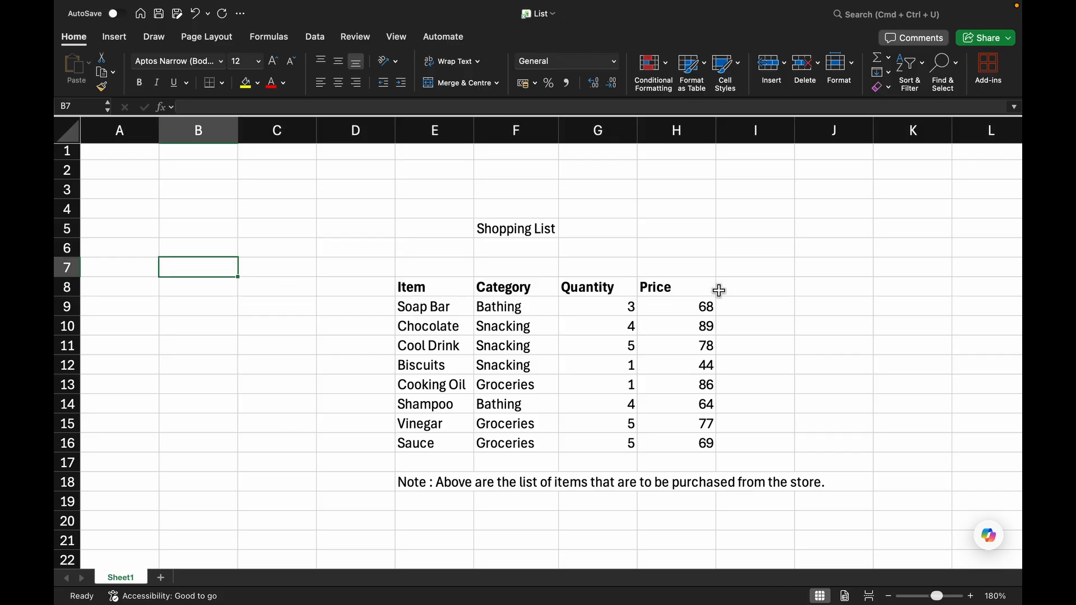
pyautogui.click(72, 284)
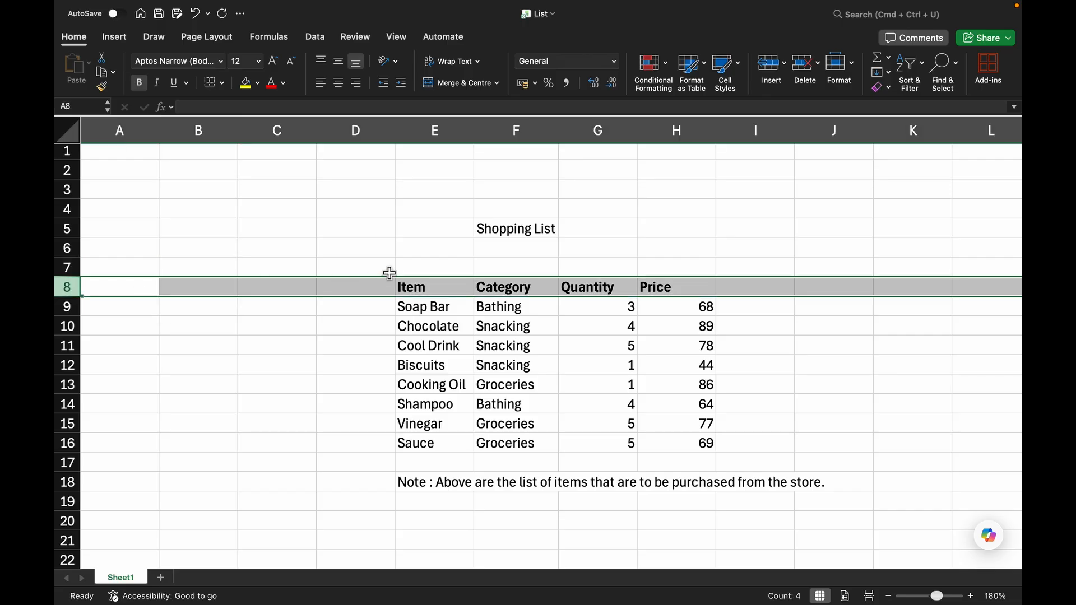
pyautogui.click(267, 345)
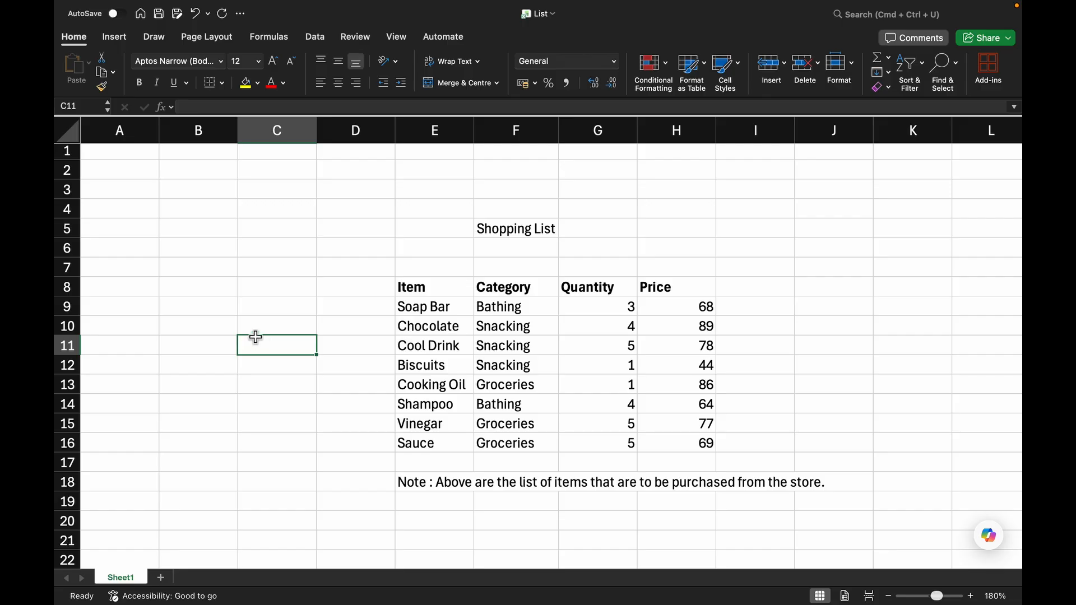
# Set the font size of row 5, holding the Shopping List title, to 18.
pyautogui.click(61, 227)
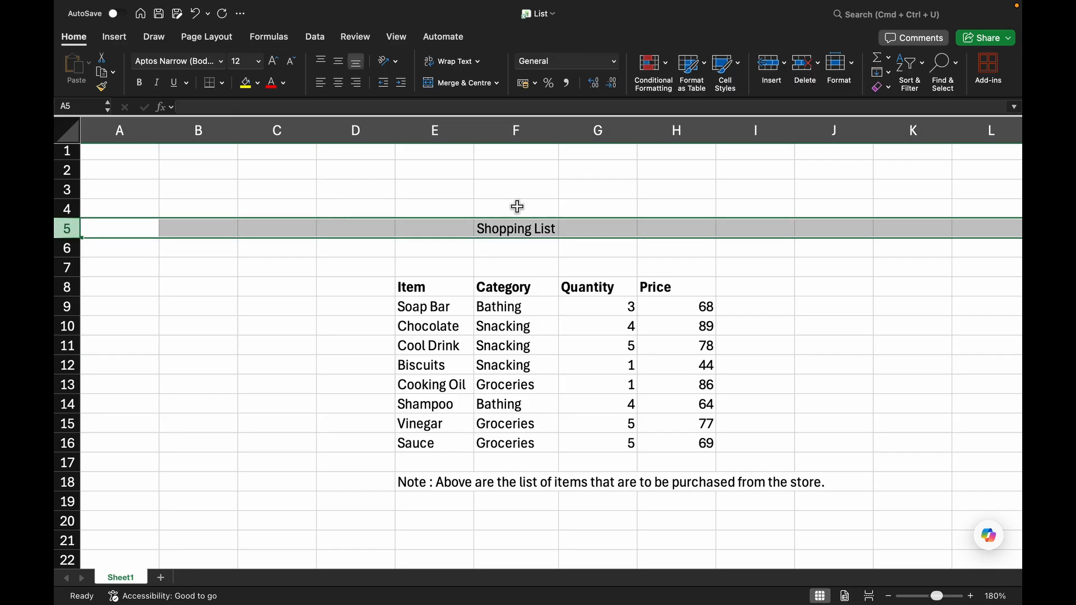
pyautogui.click(259, 61)
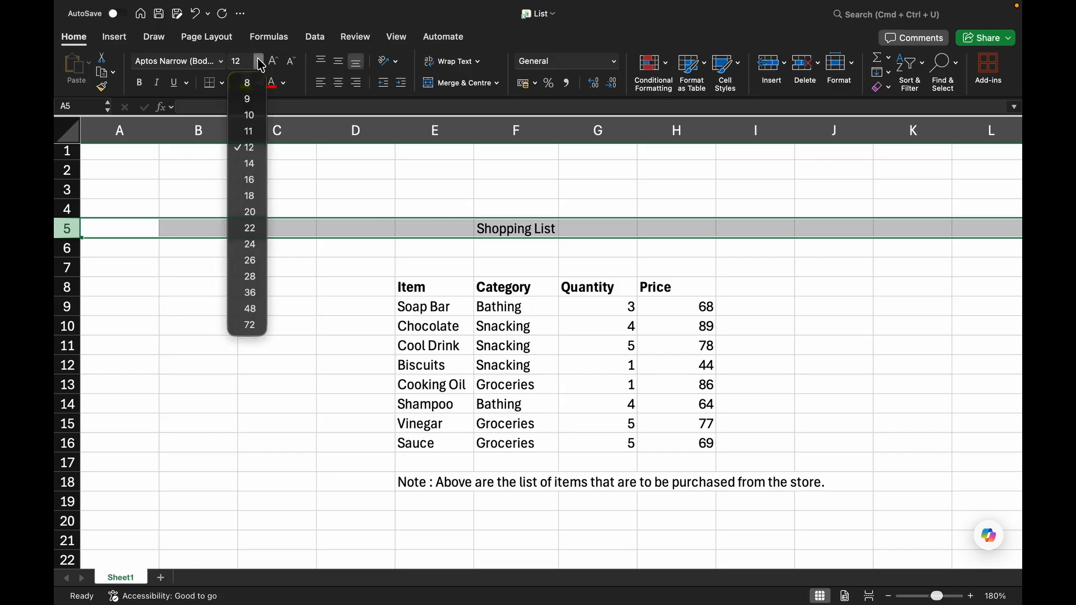
pyautogui.click(251, 197)
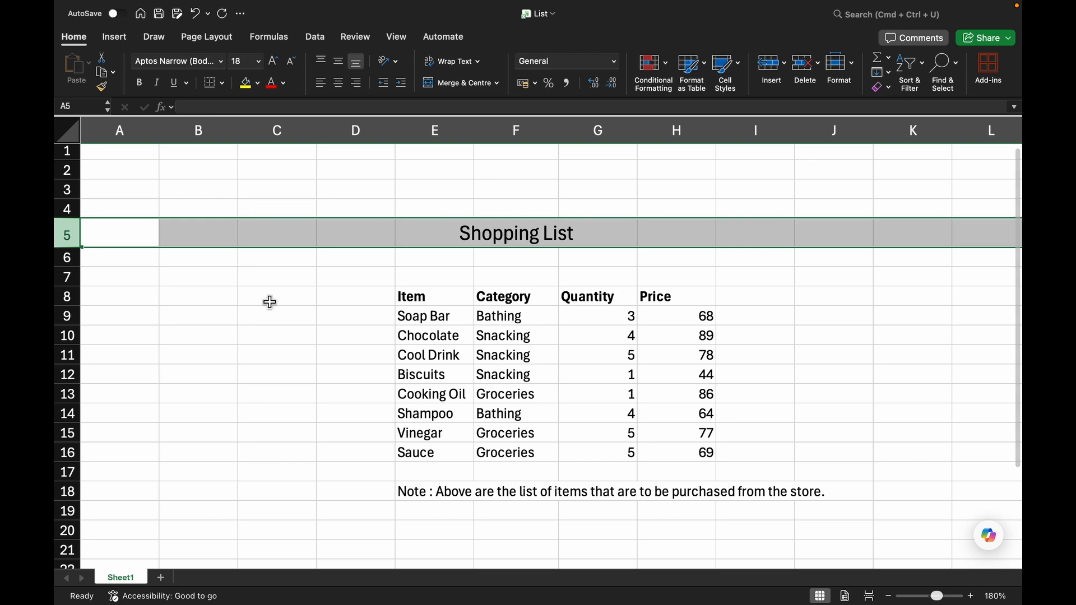
pyautogui.click(259, 348)
# Try deleting the Shopping List title from F5 to find its cell, and undo each deletion.
pyautogui.click(413, 235)
pyautogui.click(494, 232)
pyautogui.click(441, 234)
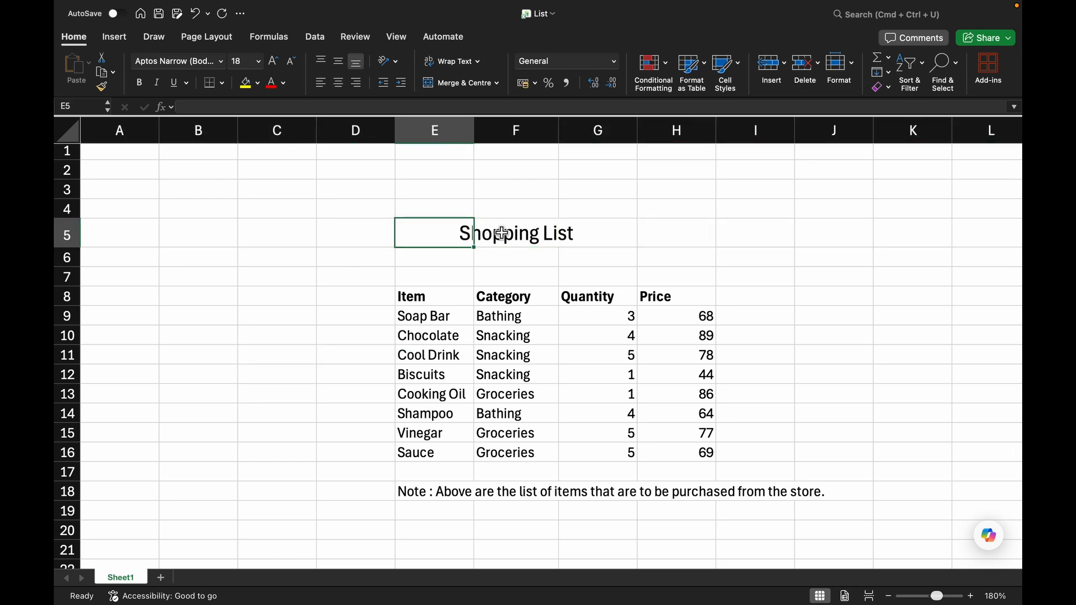
pyautogui.click(526, 229)
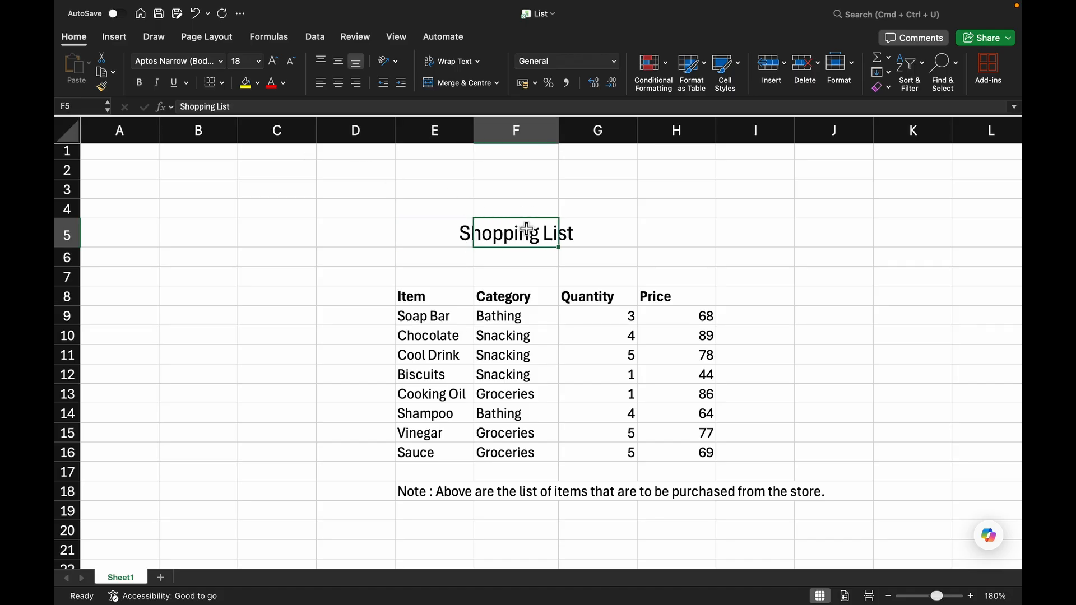
pyautogui.press('Delete')
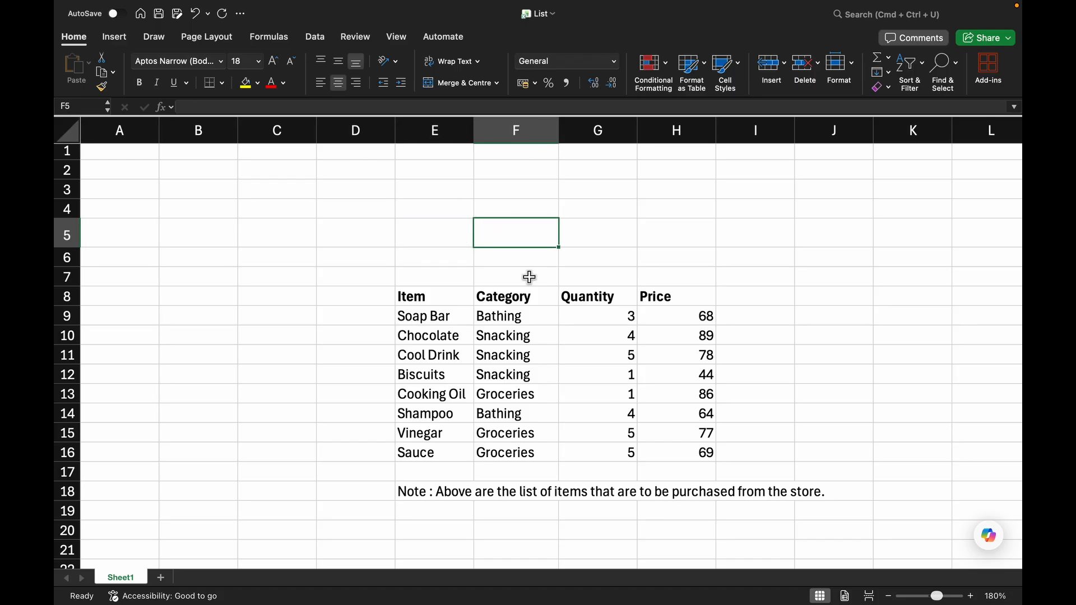
pyautogui.click(445, 236)
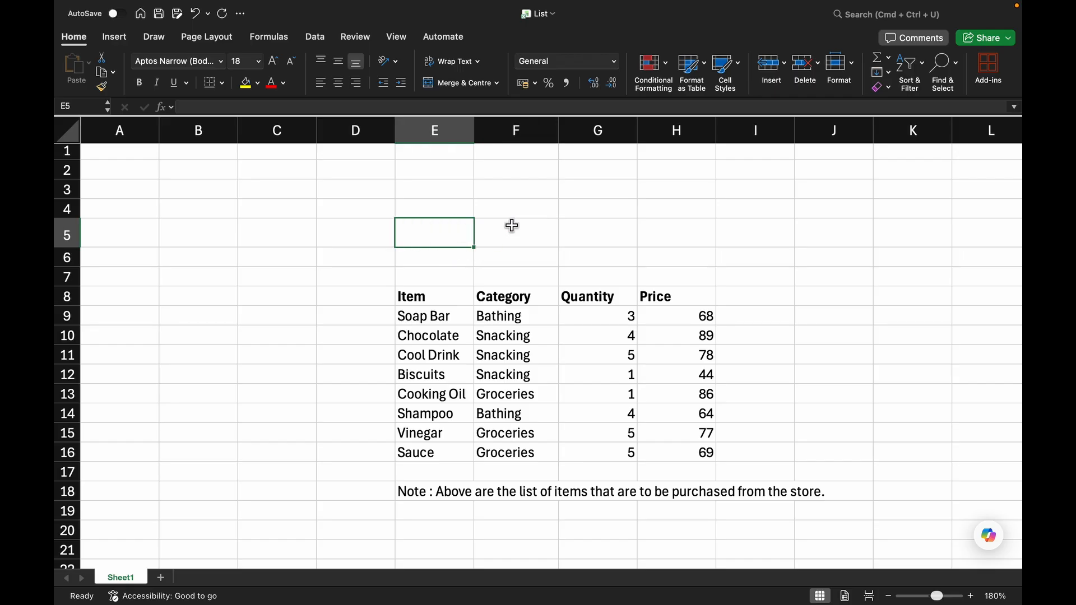
pyautogui.press('super+z')
pyautogui.click(464, 233)
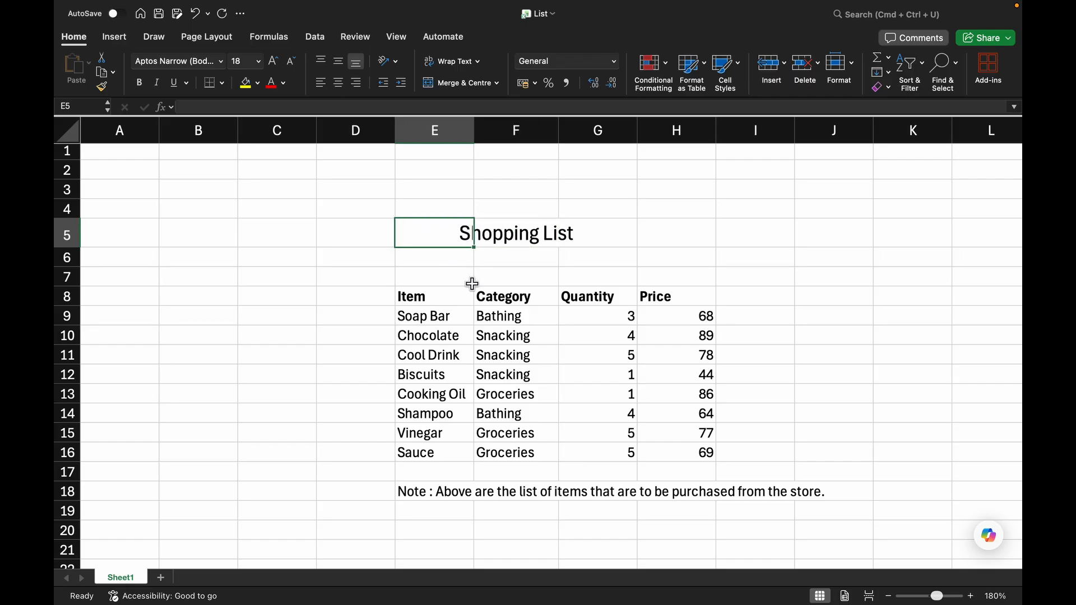
pyautogui.click(552, 233)
pyautogui.click(589, 234)
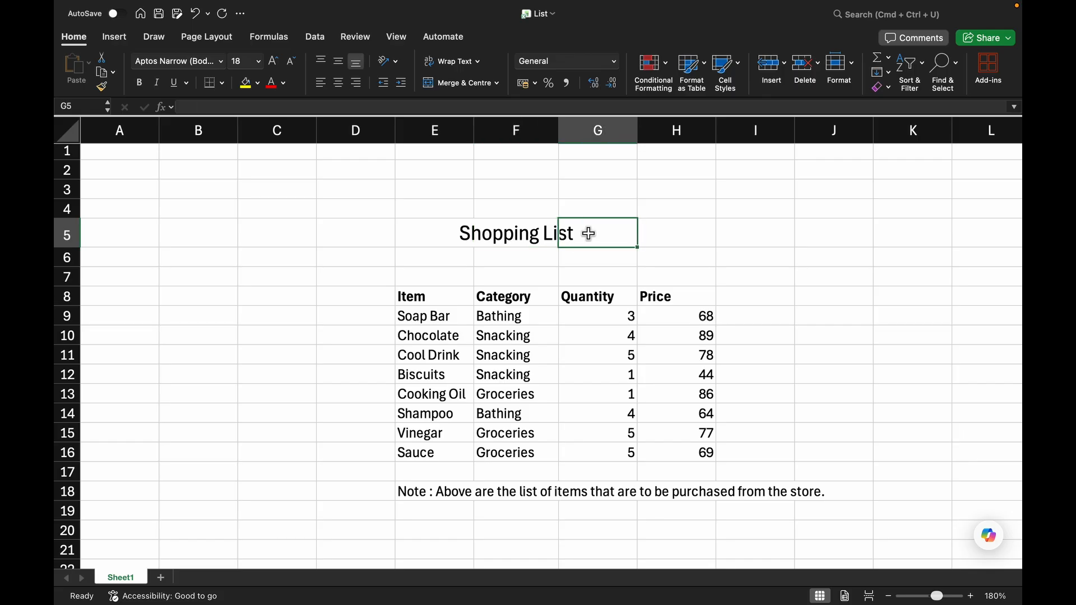
pyautogui.click(541, 240)
pyautogui.press('Delete')
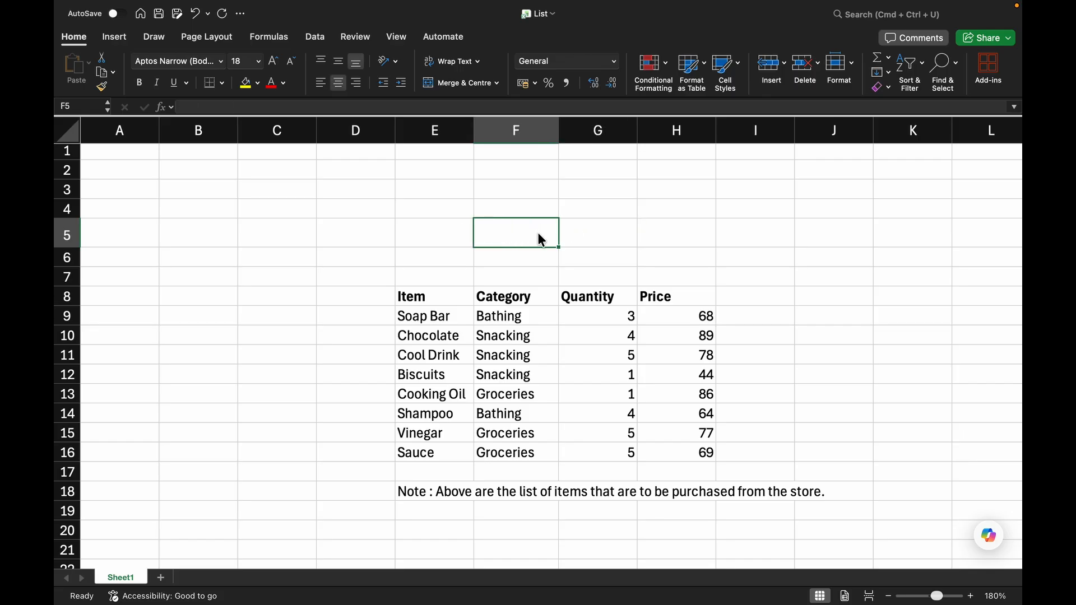
pyautogui.press('super+z')
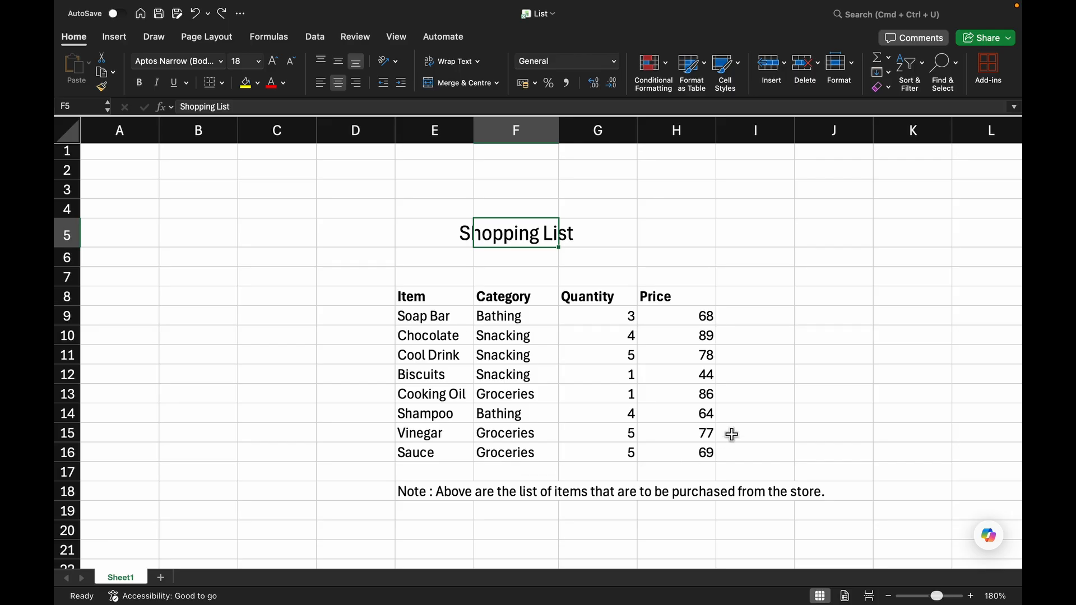
# Apply all borders to the table range E8:H16.
pyautogui.click(456, 300)
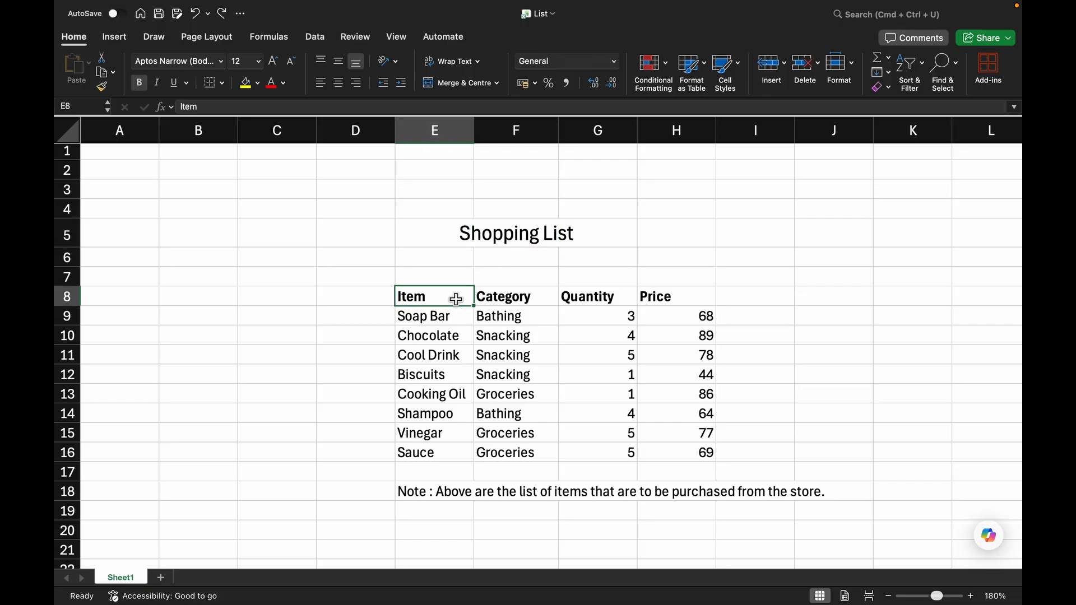
pyautogui.press('super+shift+Down')
pyautogui.press('super+shift+Right')
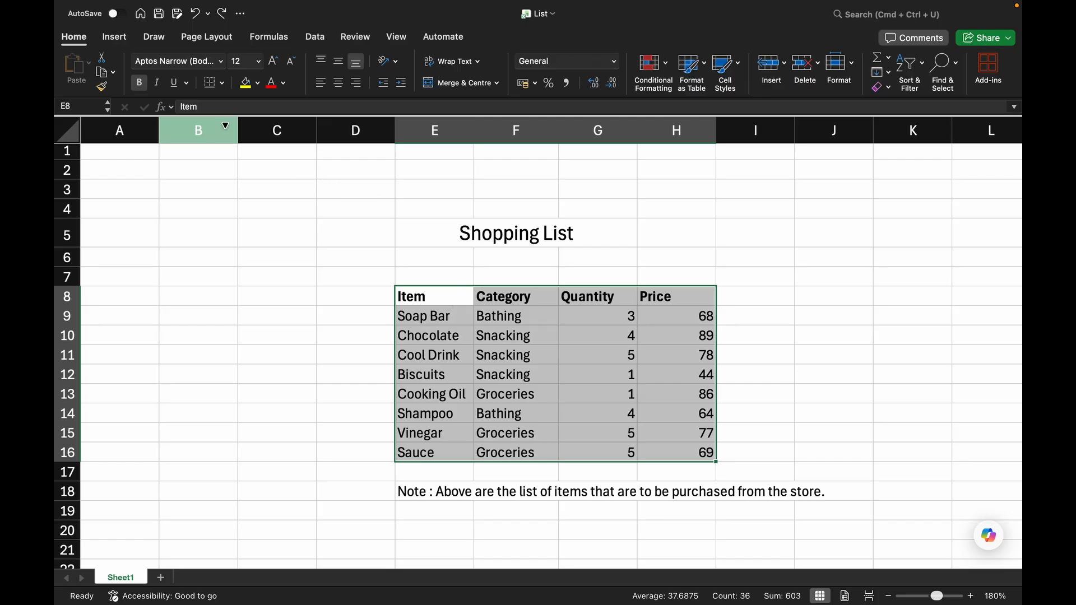
pyautogui.click(222, 83)
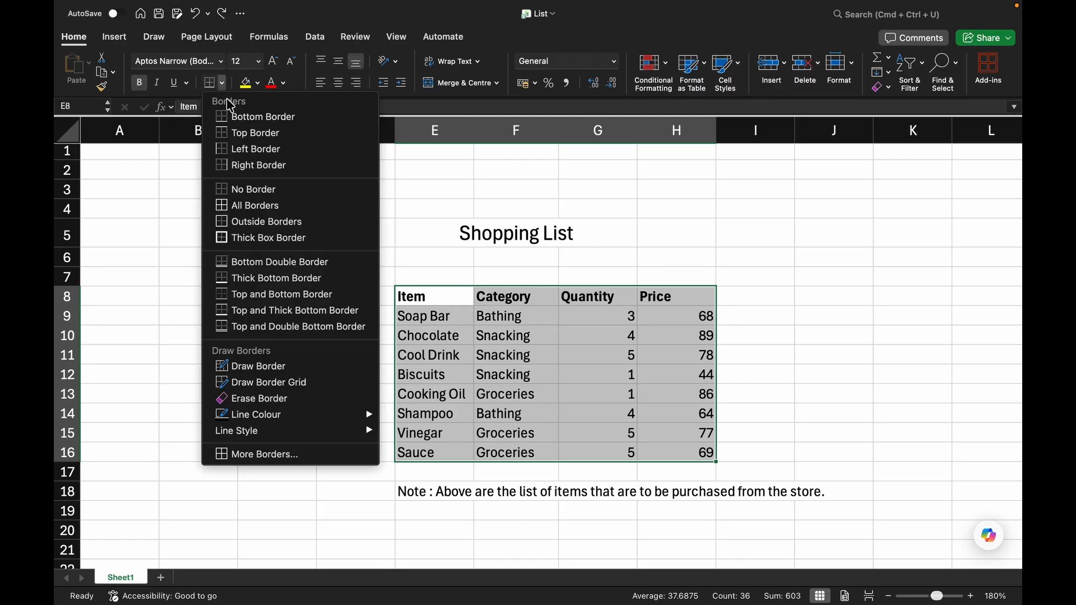
pyautogui.click(264, 215)
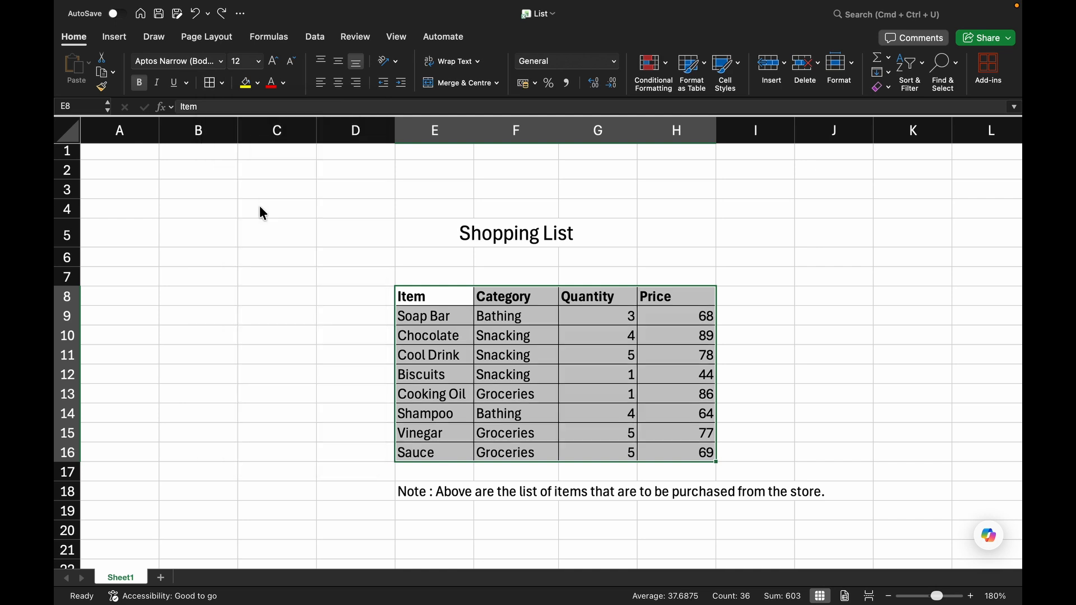
pyautogui.click(325, 301)
pyautogui.click(940, 379)
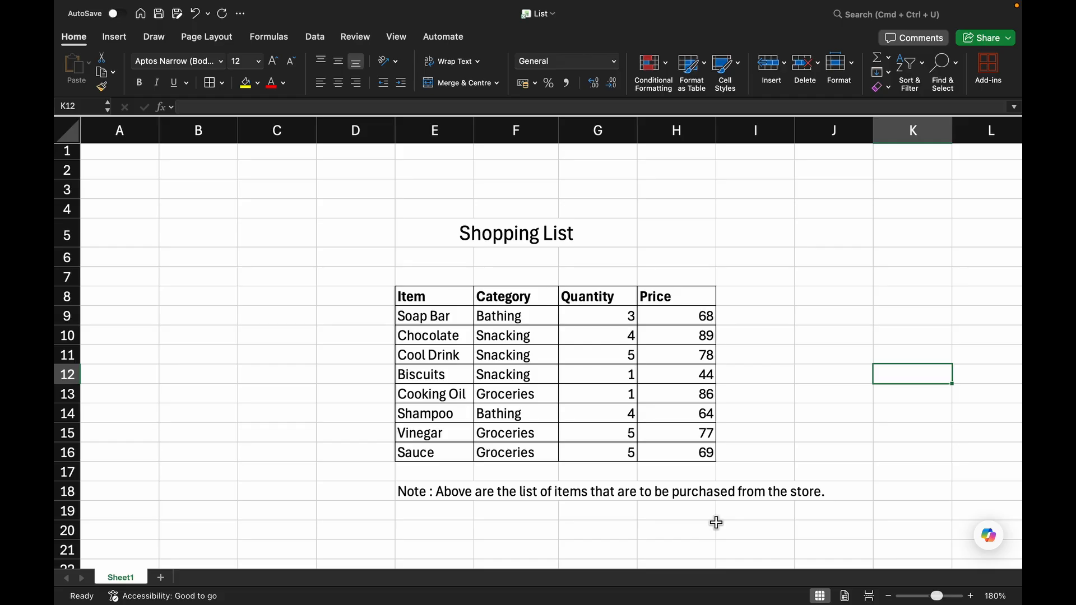
# Fill the title cell F5 with orange.
pyautogui.click(493, 236)
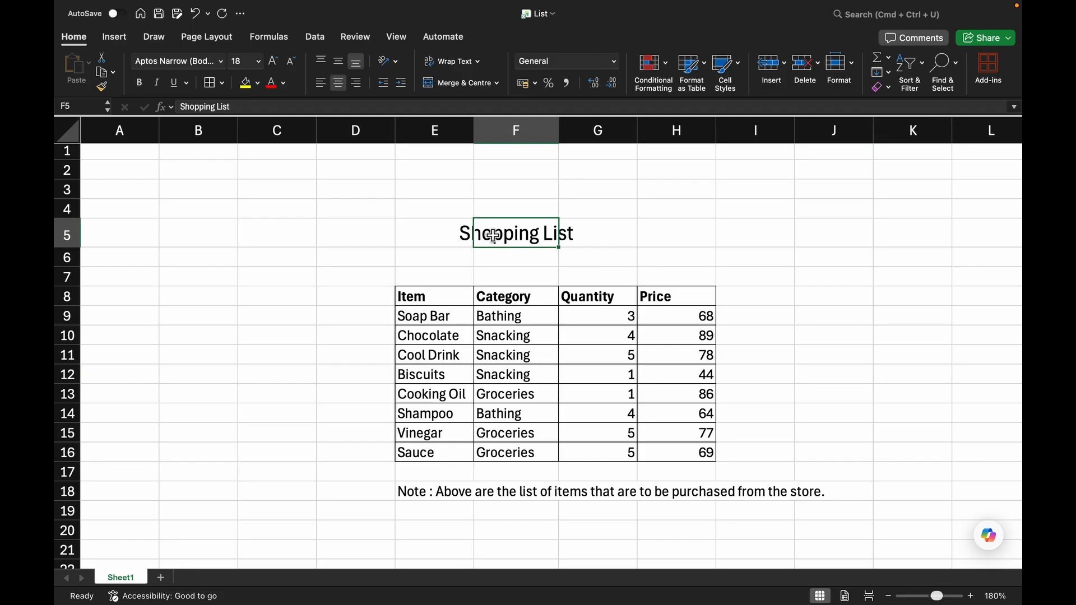
pyautogui.click(257, 83)
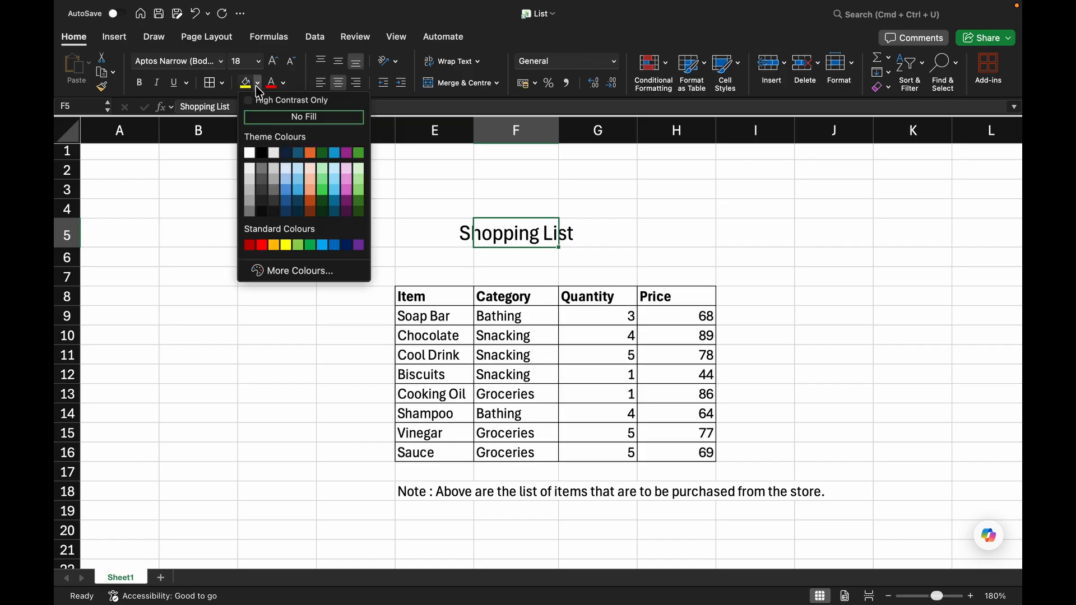
pyautogui.click(310, 152)
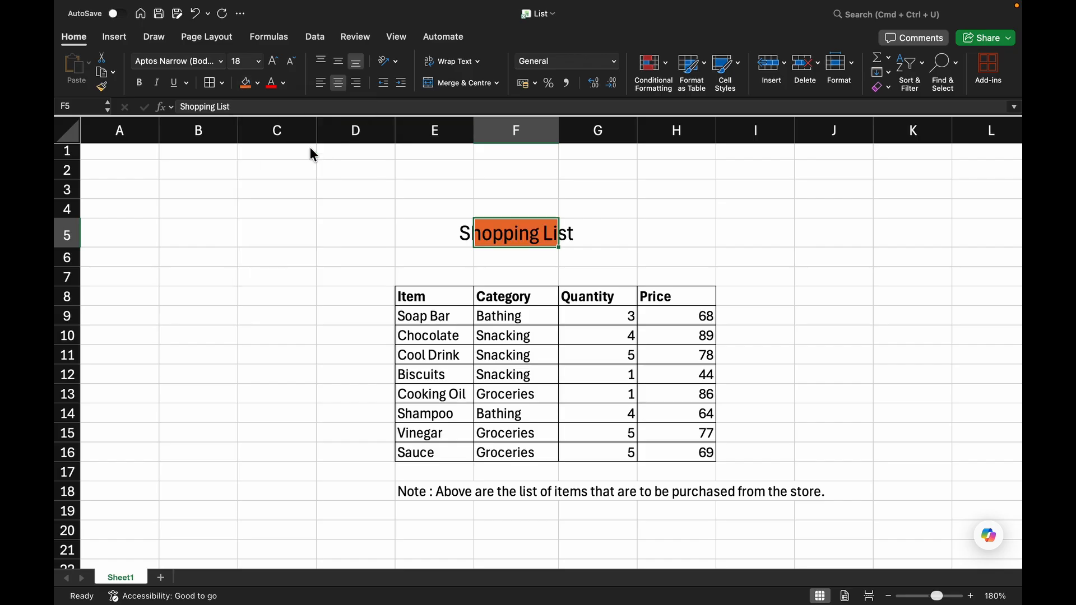
pyautogui.click(371, 239)
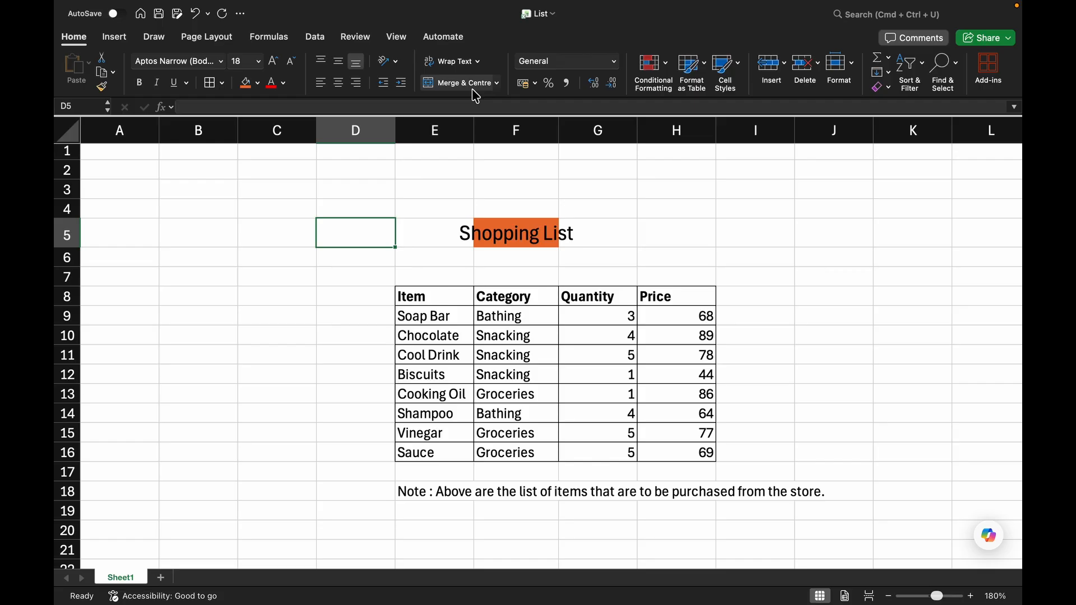
# Merge and centre the title across E5:G5.
pyautogui.click(448, 222)
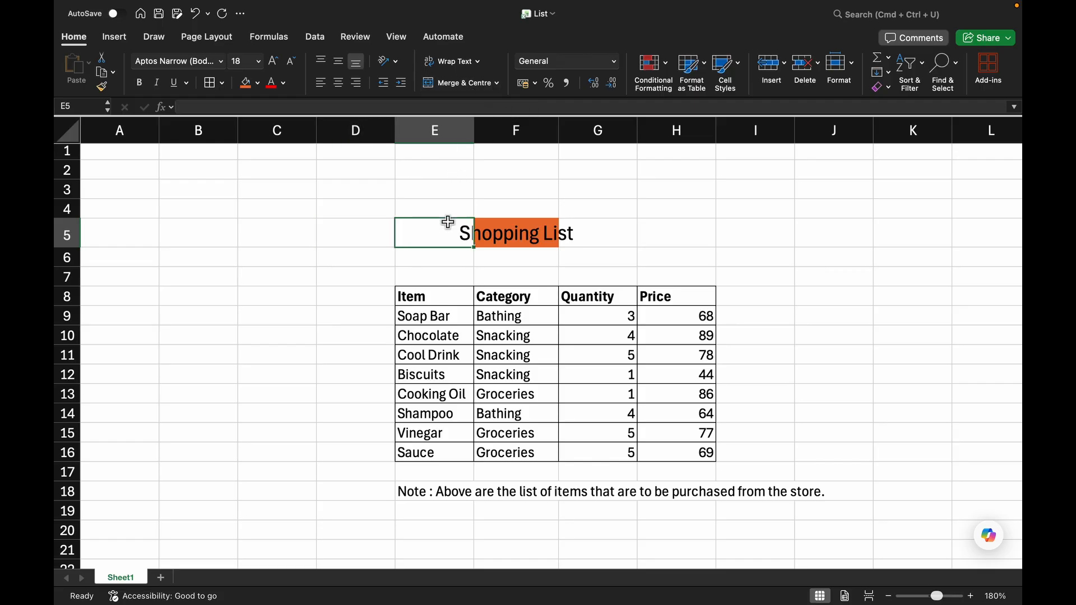
pyautogui.hotkey('shift', 'Right')
pyautogui.hotkey('shift', 'Right')
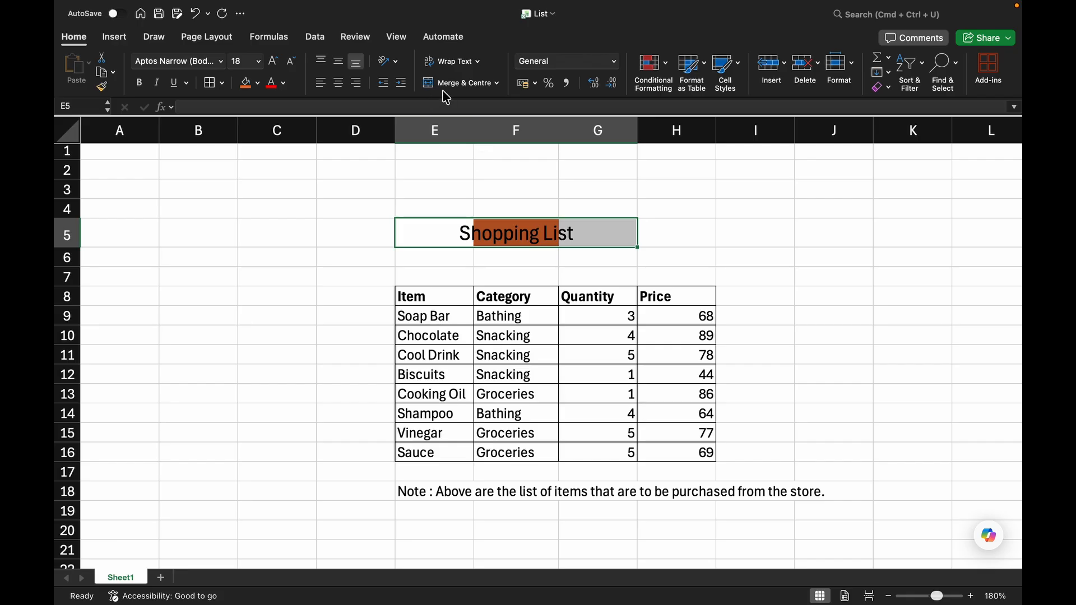
pyautogui.click(496, 83)
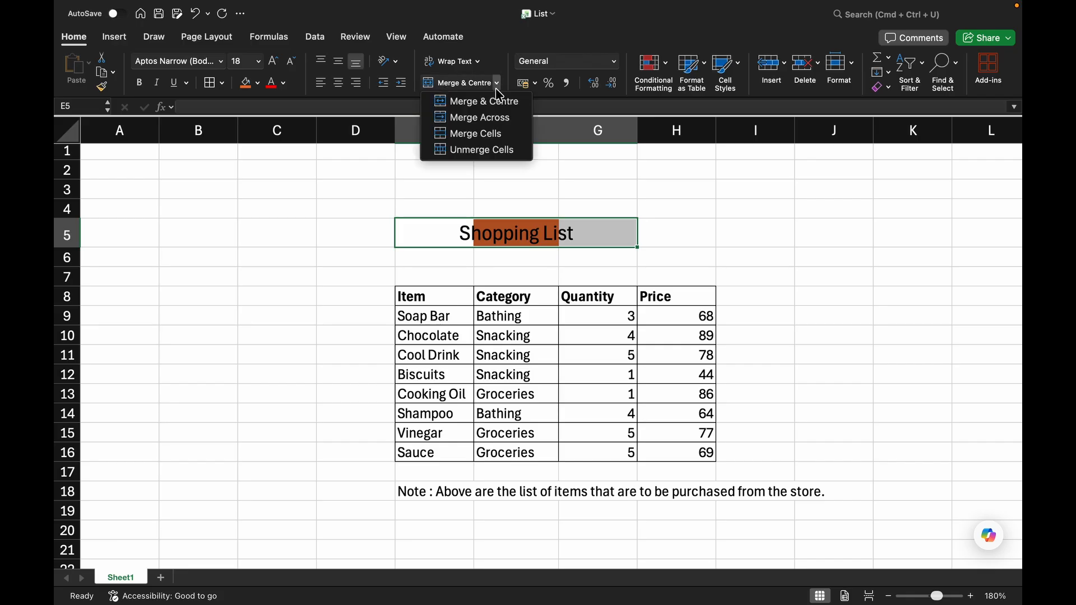
pyautogui.click(476, 101)
pyautogui.click(718, 232)
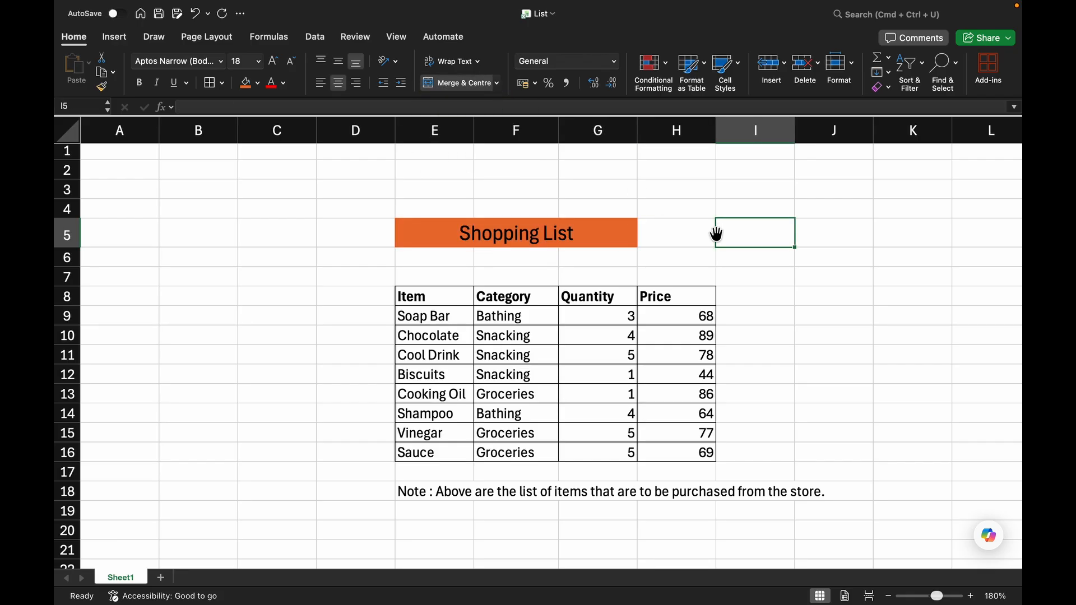
# Extend the merged and centred title across E5:H5 to span the whole table width.
pyautogui.click(442, 238)
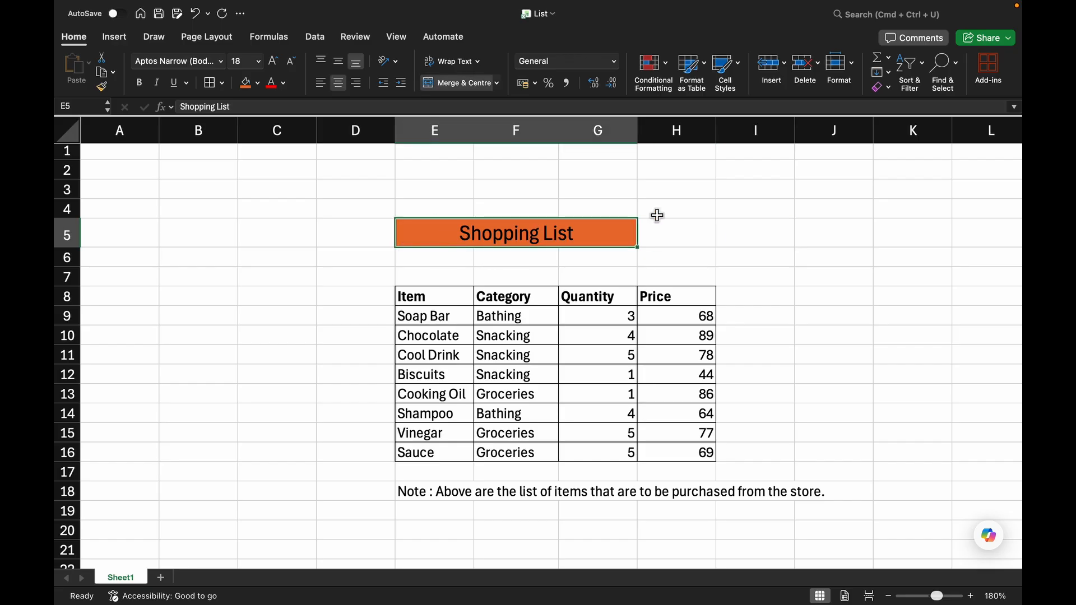
pyautogui.click(691, 211)
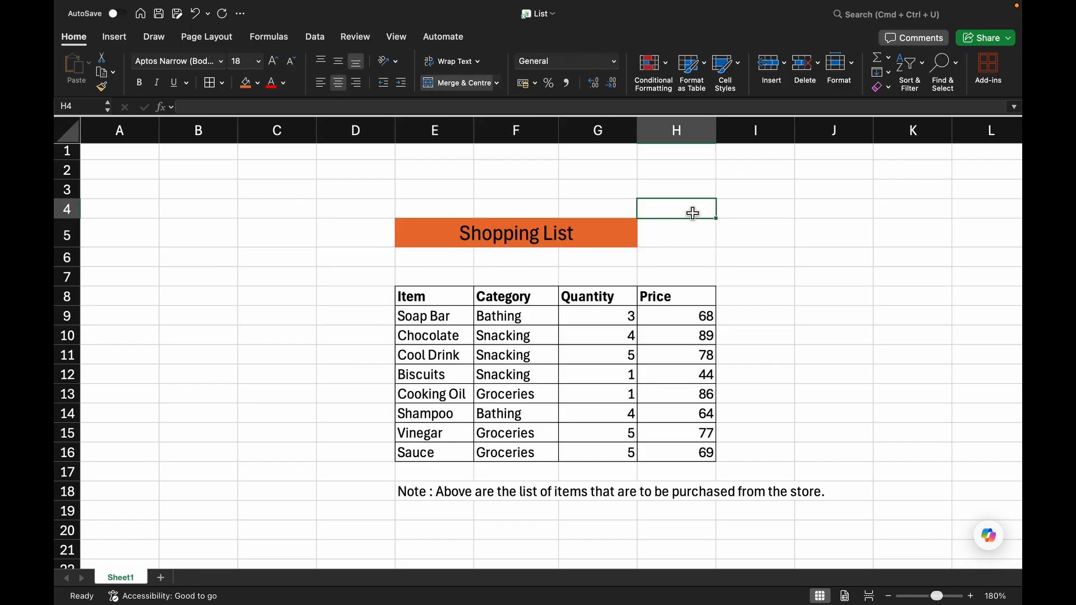
pyautogui.click(595, 234)
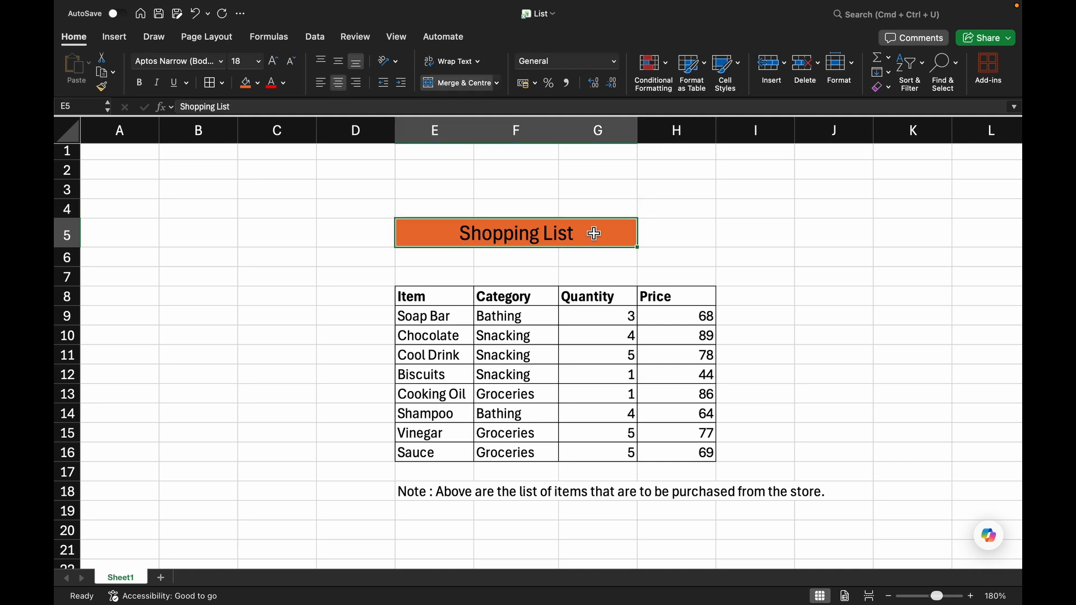
pyautogui.click(549, 187)
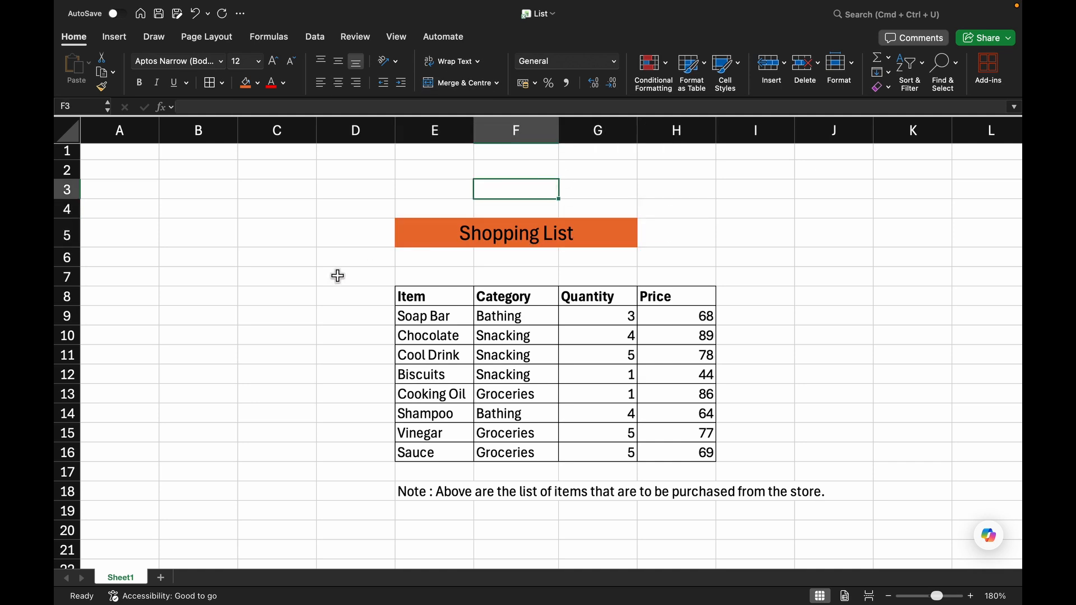
pyautogui.click(620, 233)
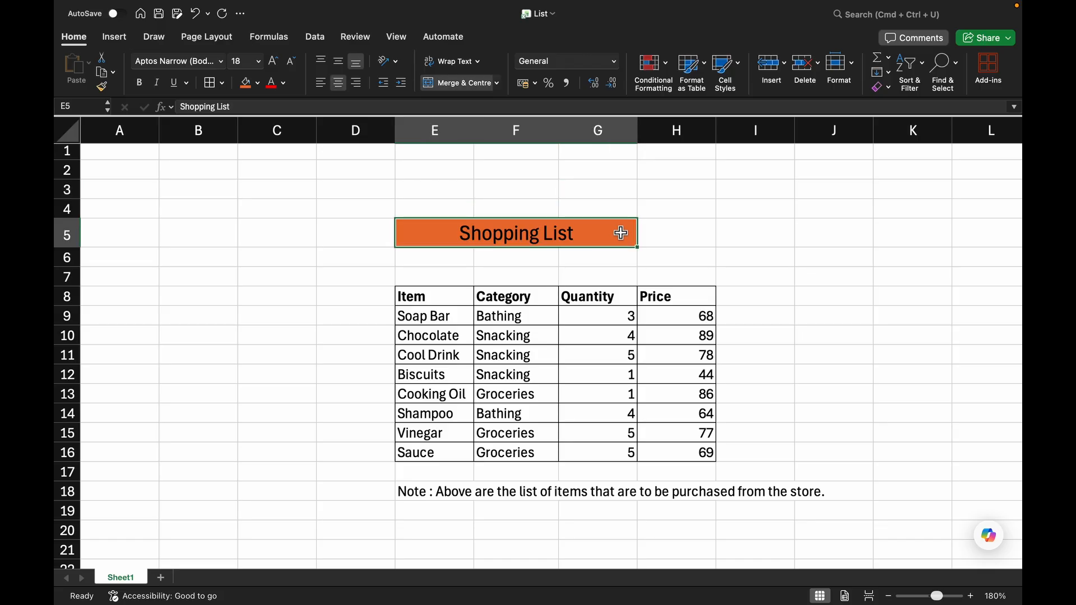
pyautogui.hotkey('shift', 'Right')
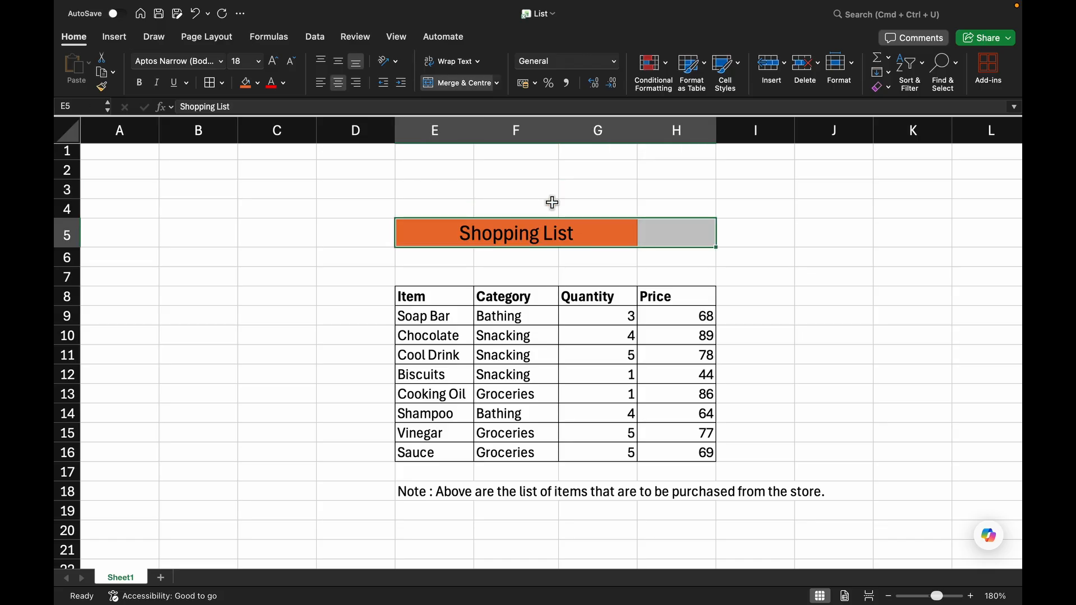
pyautogui.click(457, 84)
pyautogui.click(499, 189)
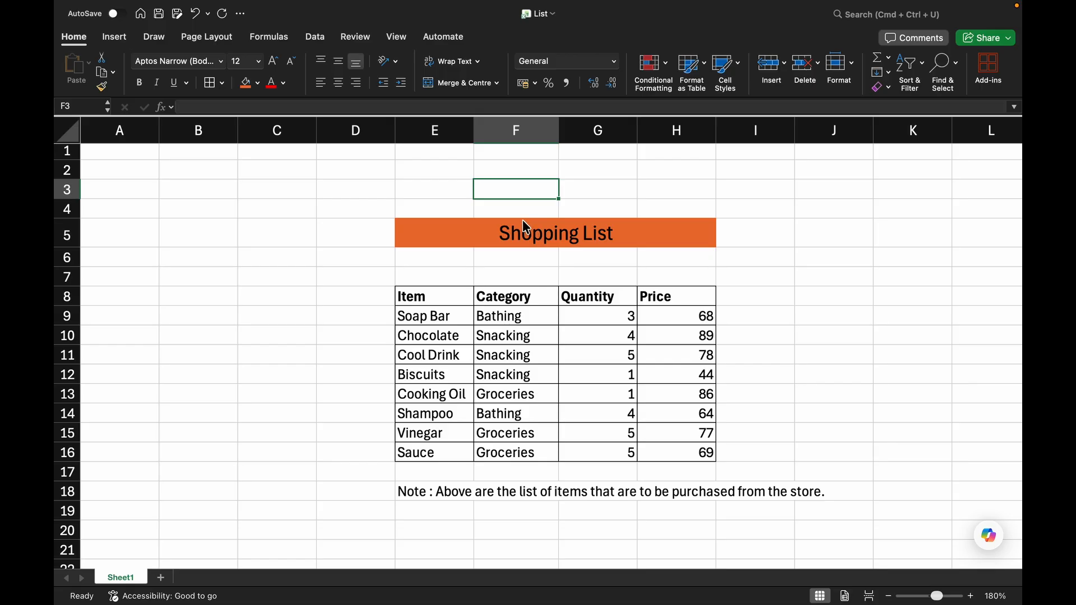
# Apply the Currency number format to the prices in H9:H16.
pyautogui.click(254, 361)
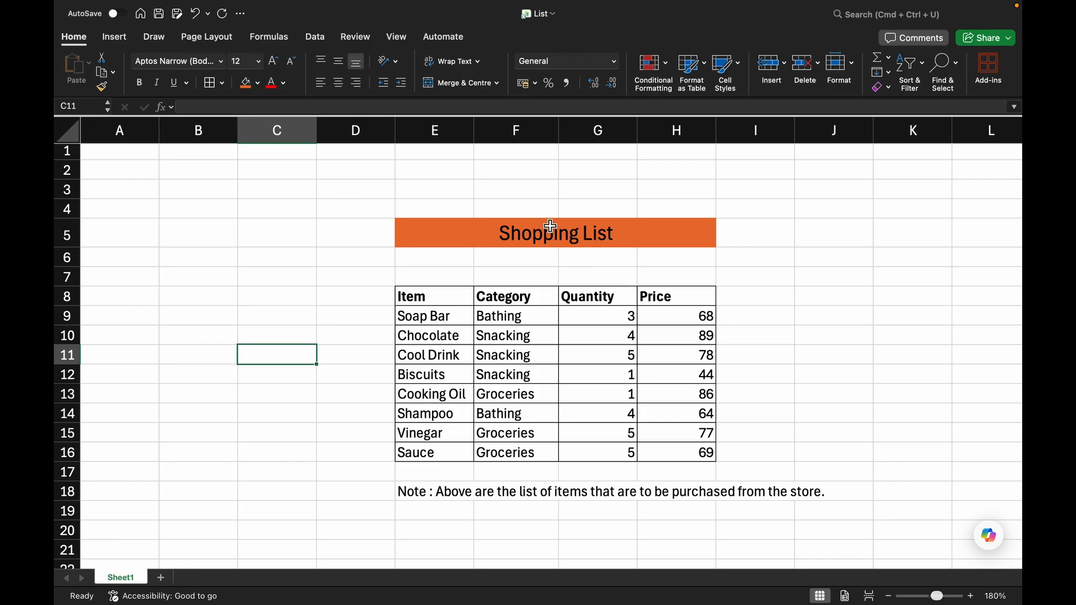
pyautogui.click(678, 314)
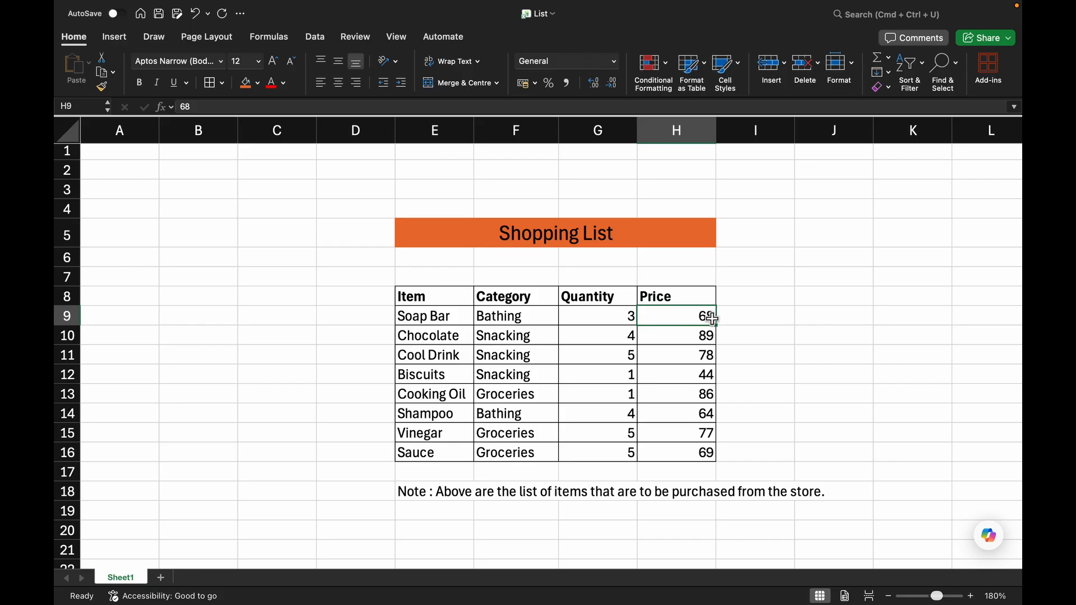
pyautogui.press('super+shift+Down')
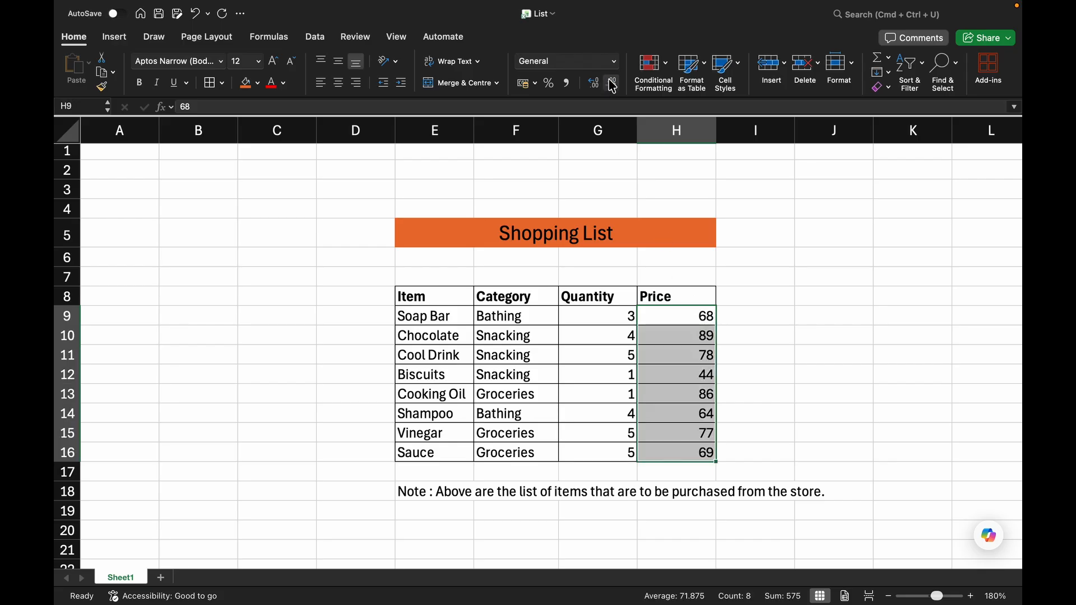
pyautogui.click(614, 62)
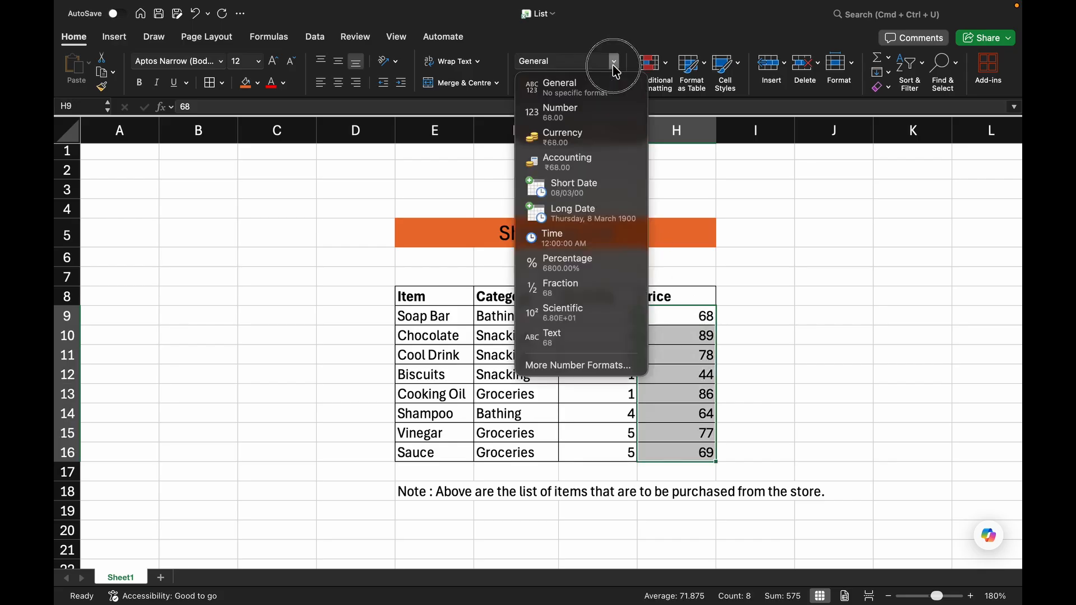
pyautogui.click(600, 140)
pyautogui.click(817, 277)
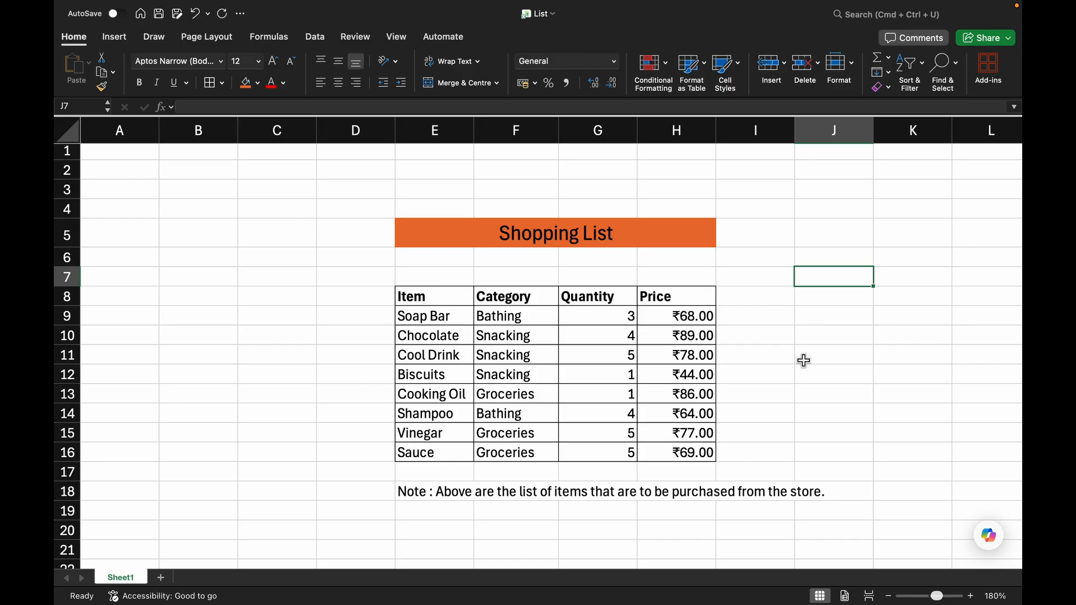
# Decrease the price decimals to none, then increase them back to two decimal places.
pyautogui.click(724, 170)
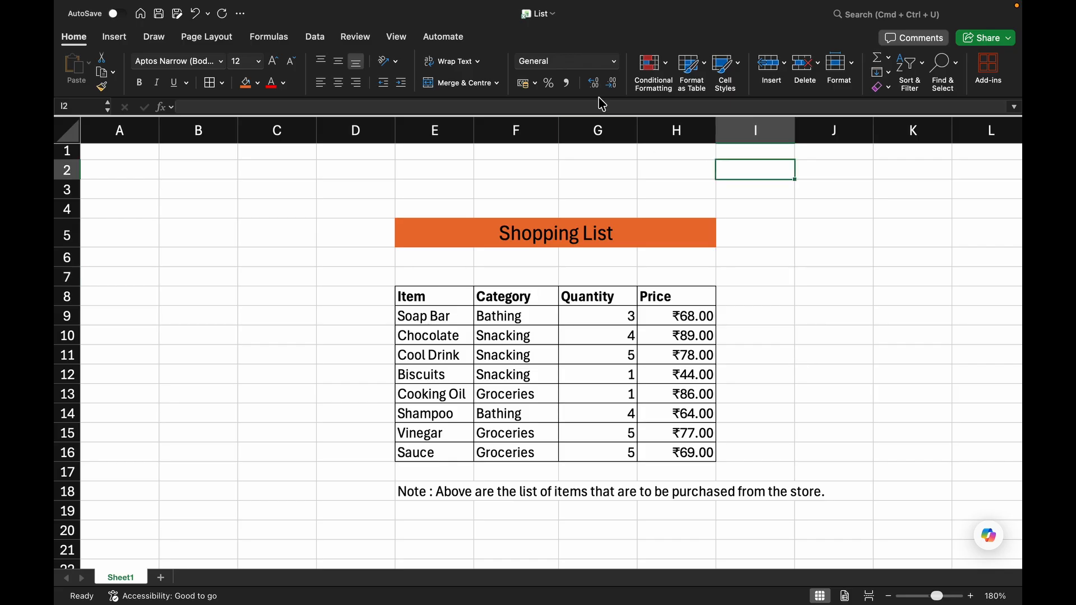
pyautogui.click(695, 309)
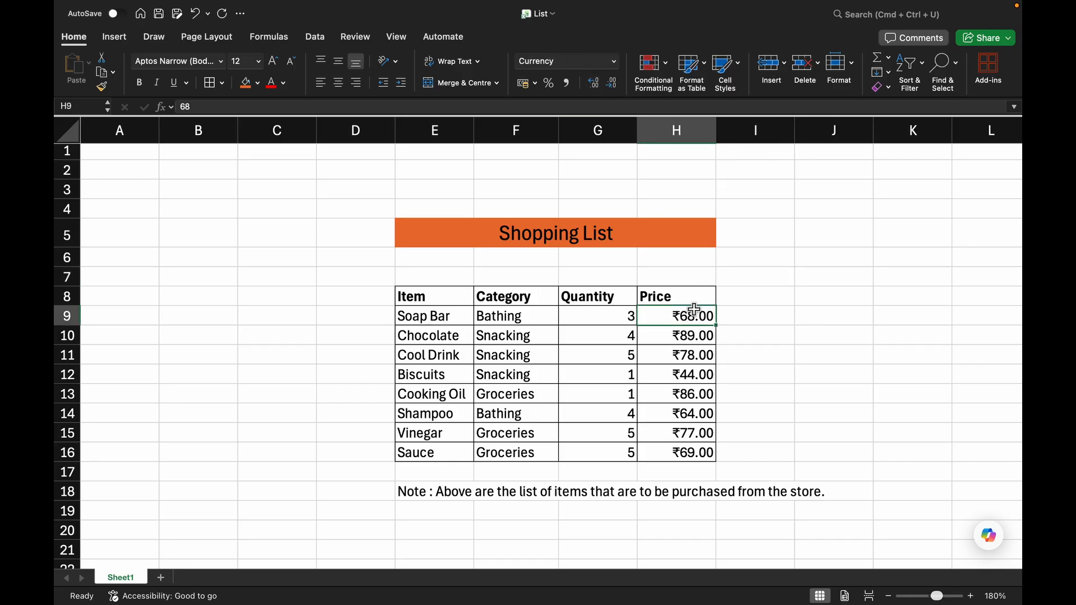
pyautogui.press('super+shift+Down')
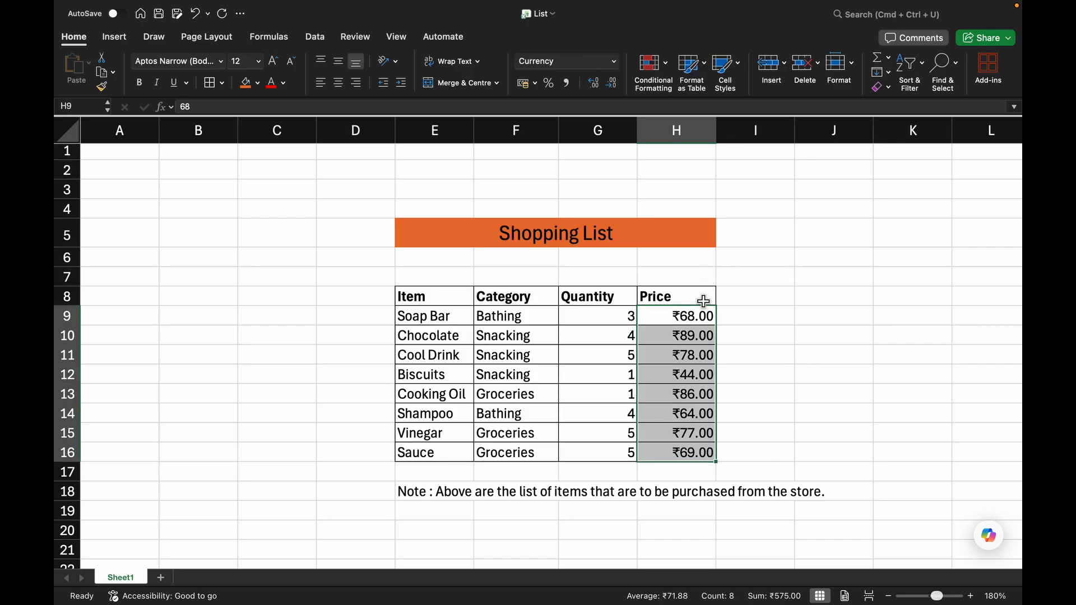
pyautogui.click(590, 87)
pyautogui.click(613, 87)
pyautogui.click(613, 87)
pyautogui.click(613, 87)
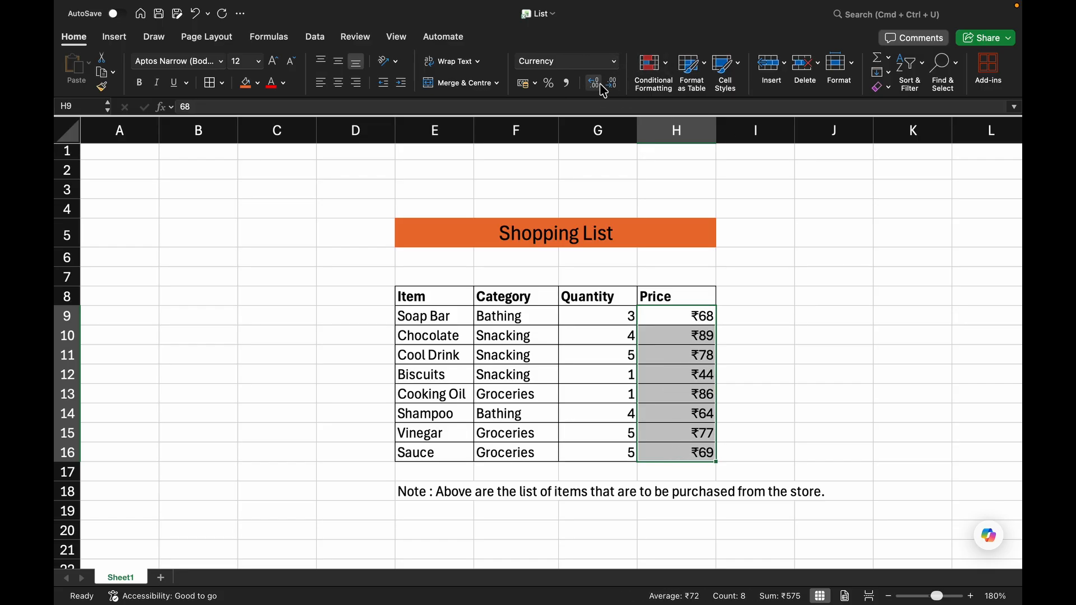
pyautogui.click(593, 84)
pyautogui.click(594, 84)
pyautogui.click(836, 230)
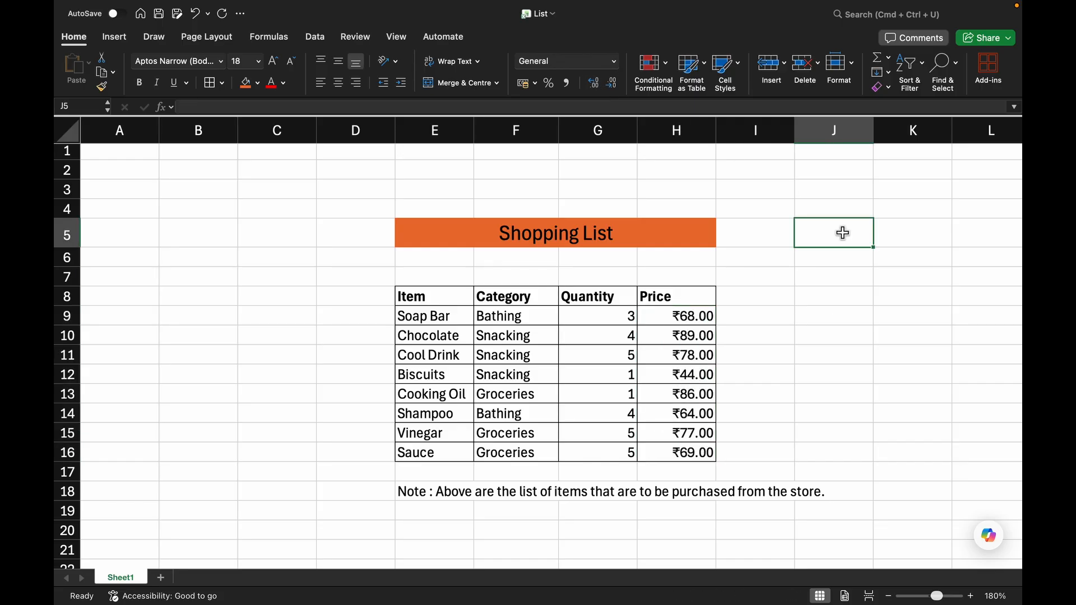
pyautogui.press('super+z')
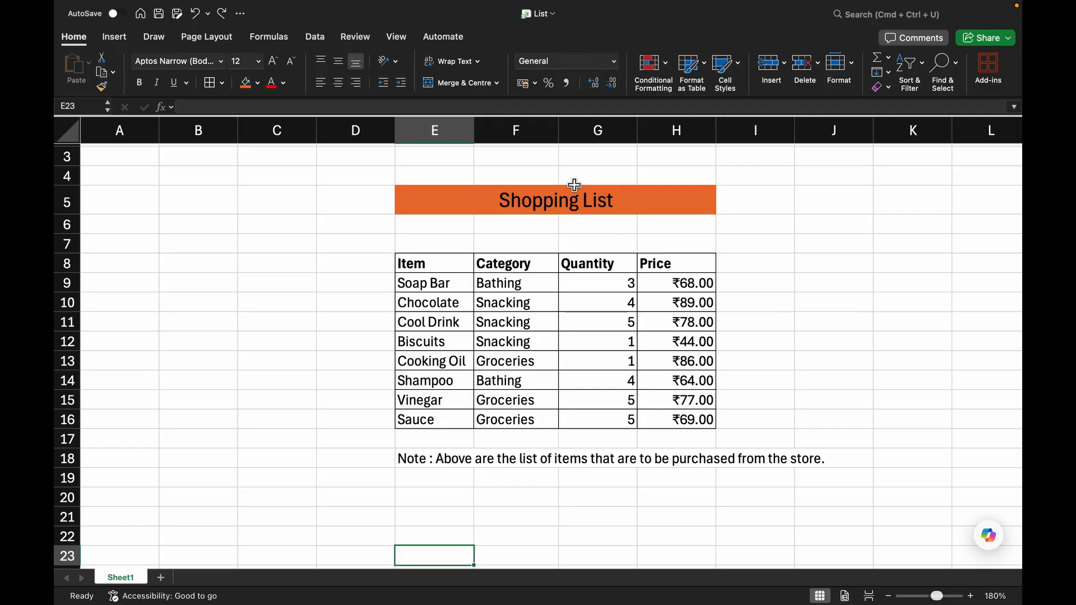
# Try the Good cell style on the whole table E8:H16 and undo it.
pyautogui.click(430, 261)
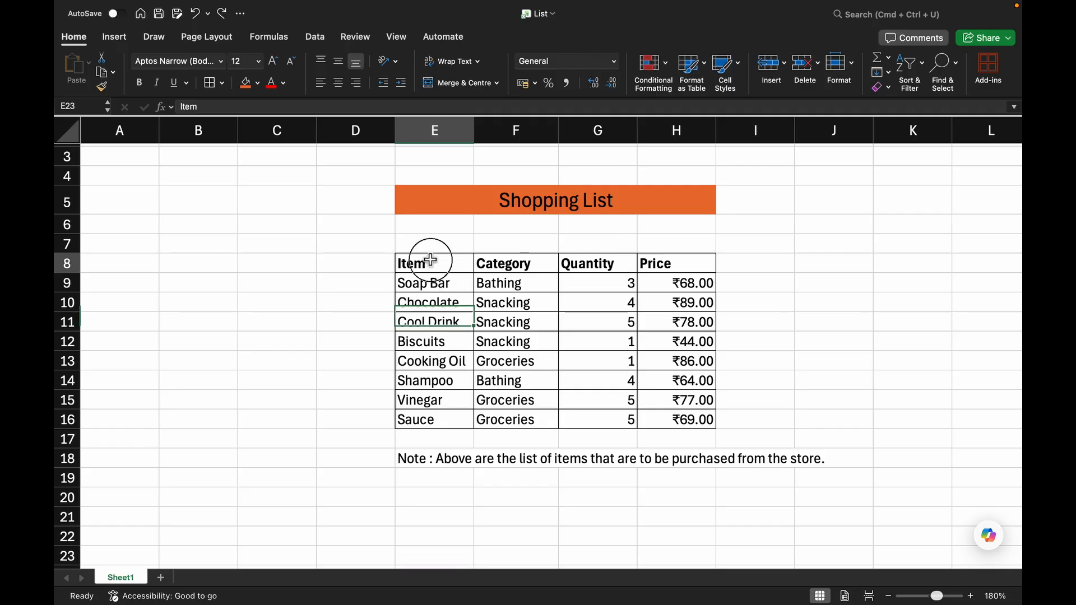
pyautogui.press('super+a')
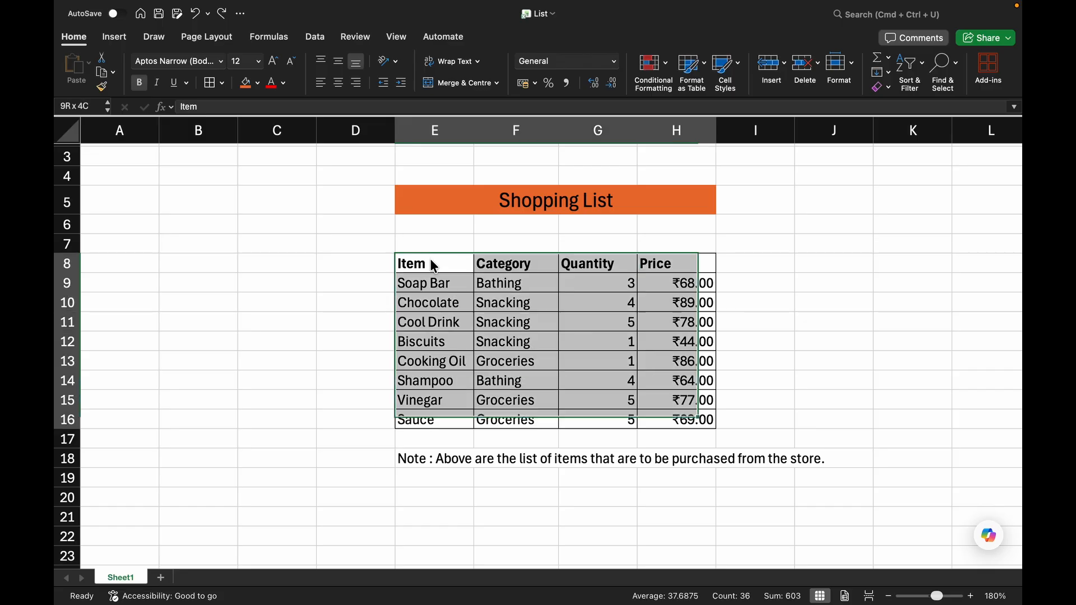
pyautogui.click(740, 66)
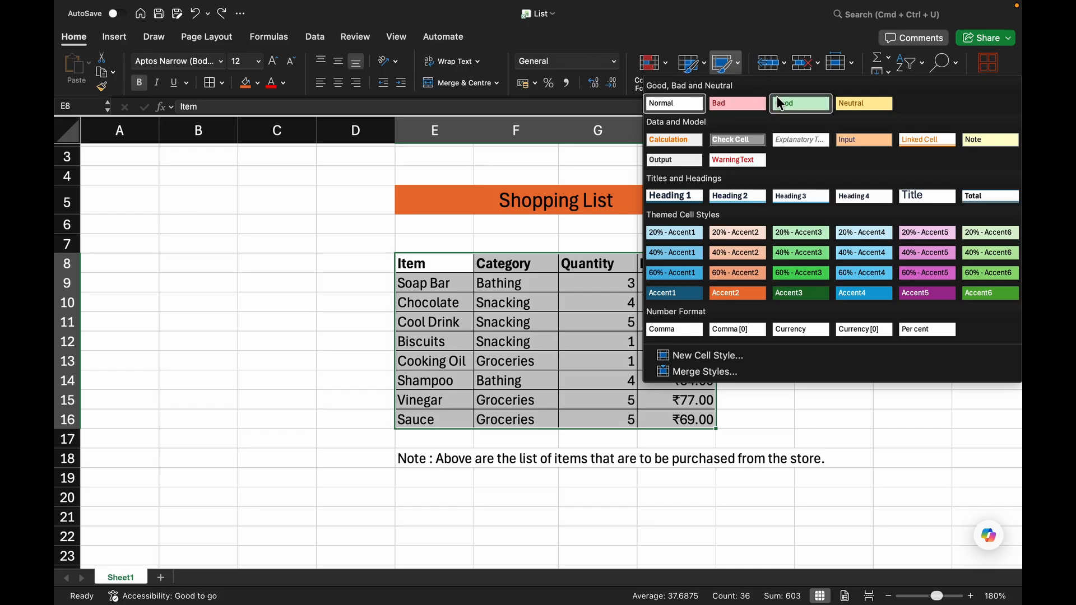
pyautogui.click(801, 103)
pyautogui.click(338, 337)
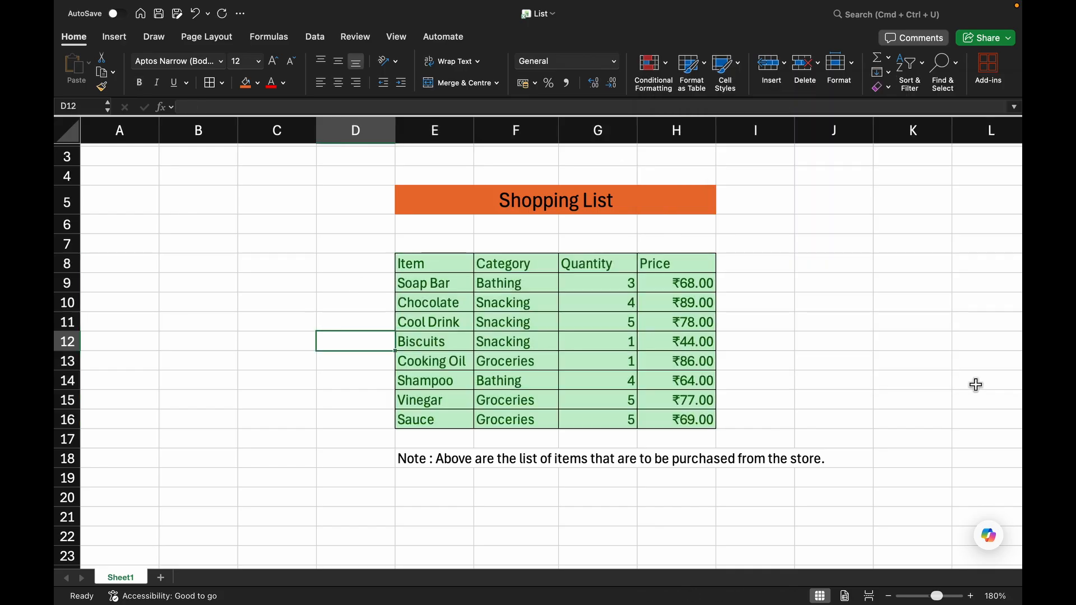
pyautogui.press('super+z')
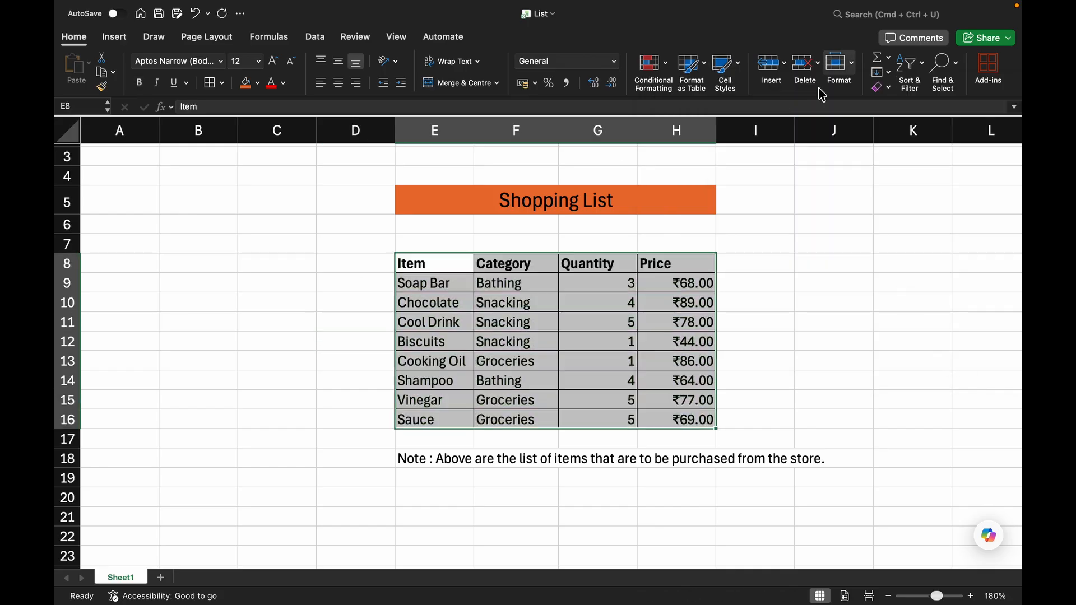
# Try the Note cell style on the table and undo it.
pyautogui.click(738, 70)
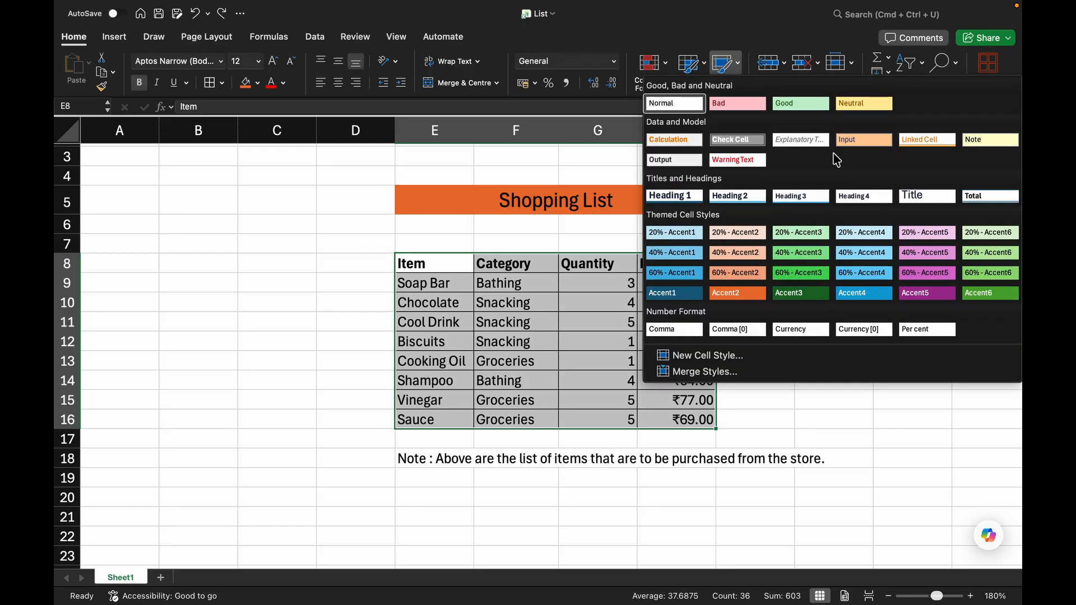
pyautogui.click(989, 140)
pyautogui.click(856, 336)
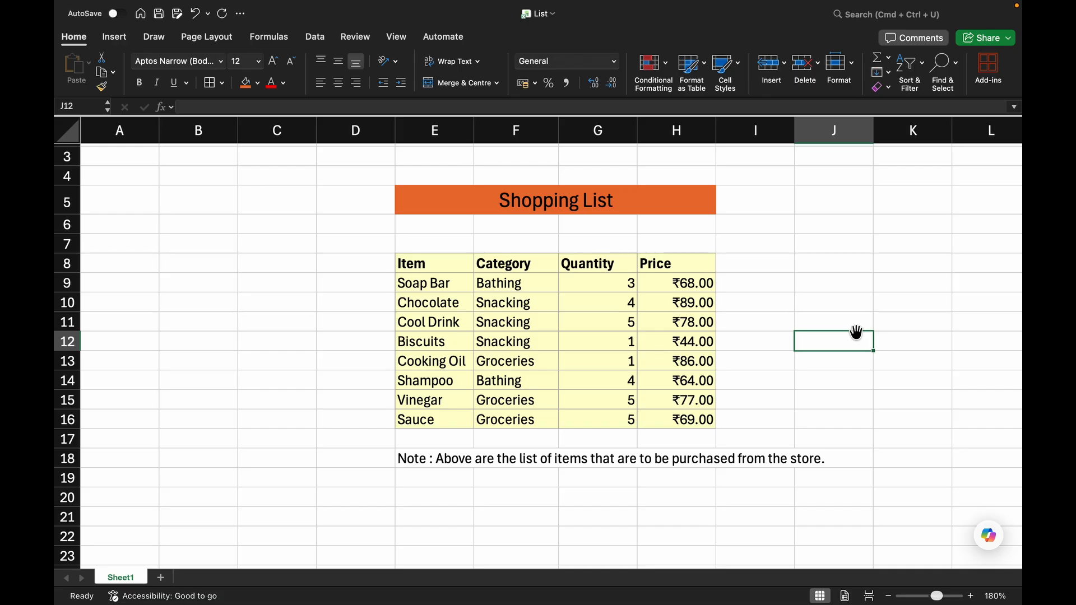
pyautogui.press('super+z')
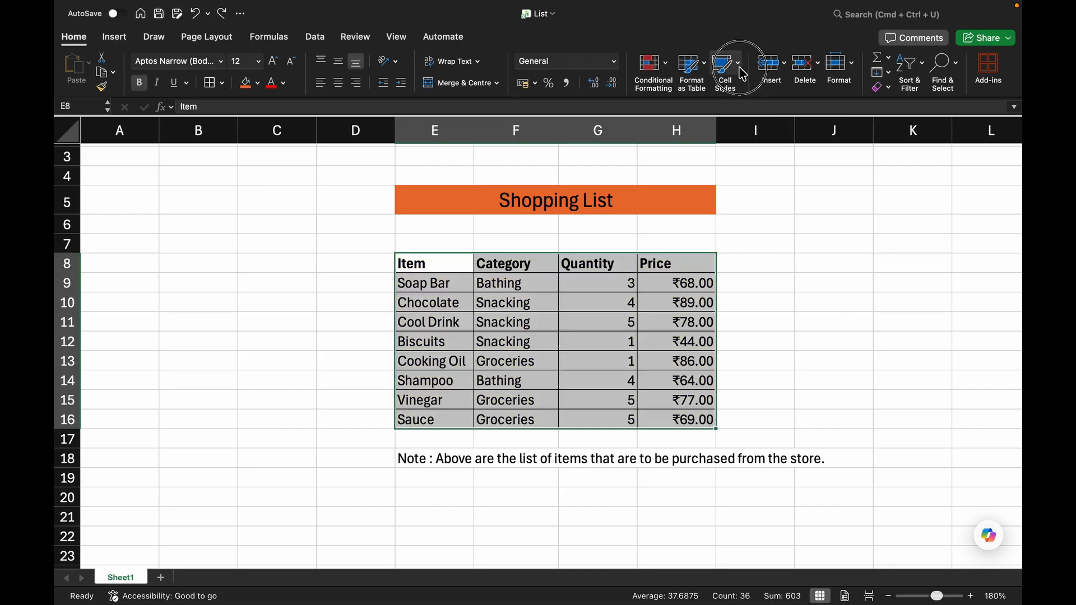
# Try the Explanatory Text cell style on the table and undo it.
pyautogui.click(740, 70)
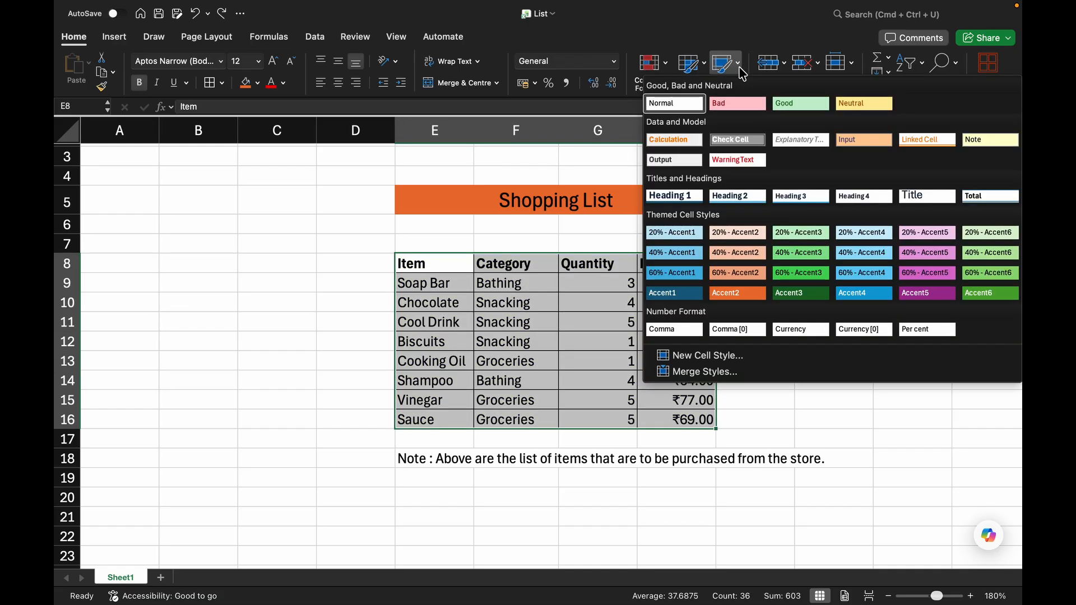
pyautogui.click(795, 140)
pyautogui.click(812, 266)
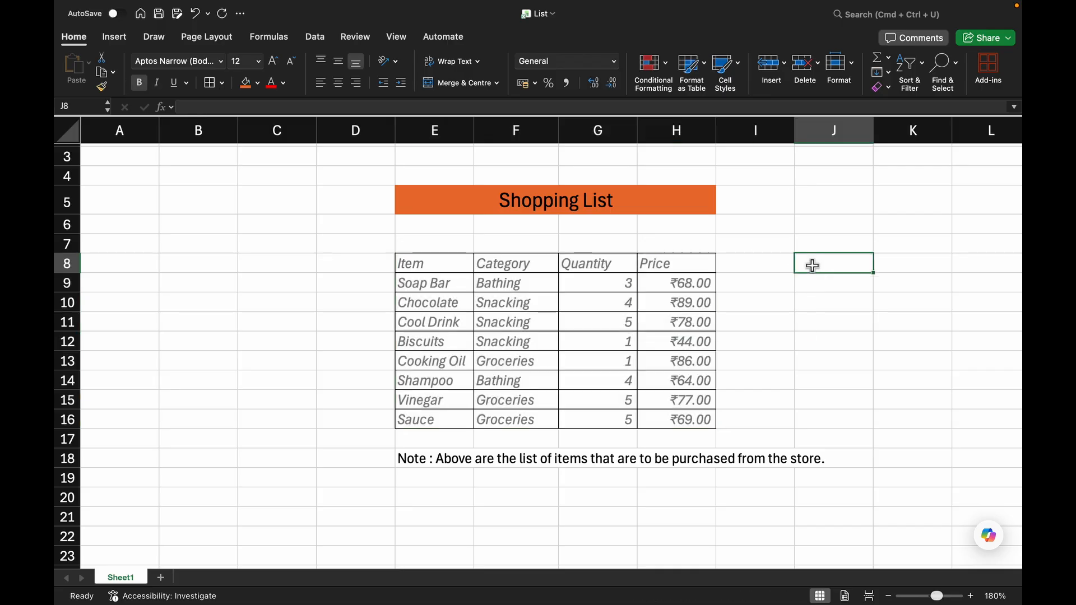
pyautogui.press('super+z')
# Try the Currency cell style on the table and undo it.
pyautogui.click(728, 65)
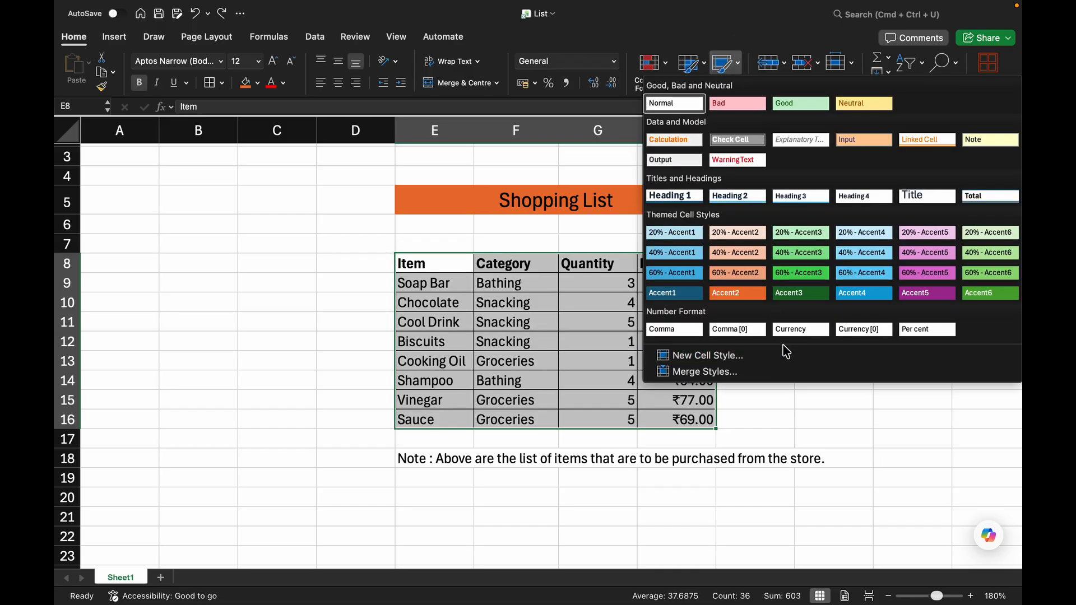
pyautogui.click(800, 330)
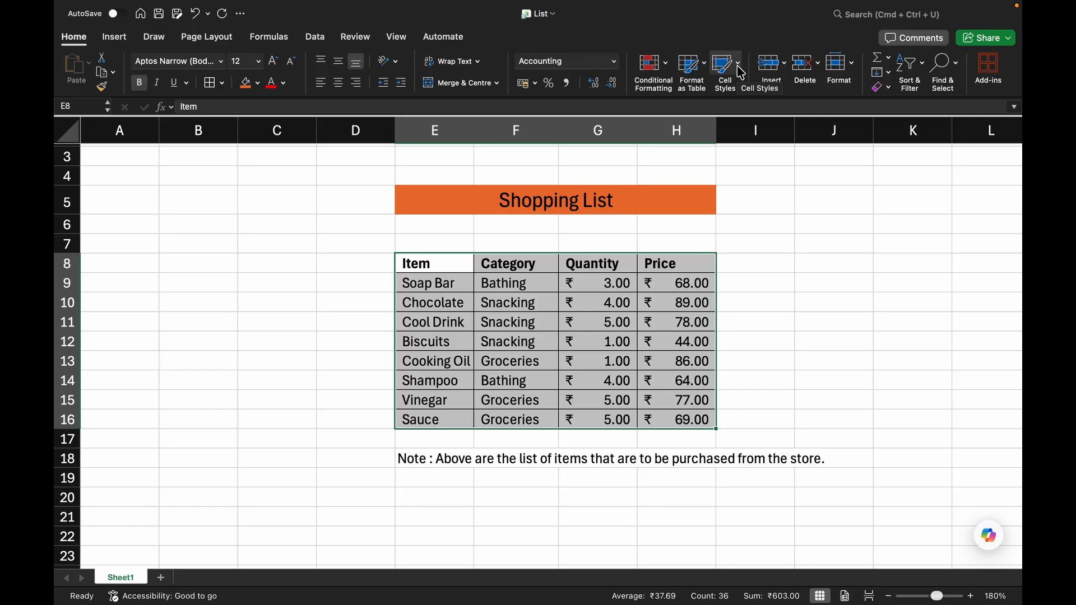
pyautogui.press('super+z')
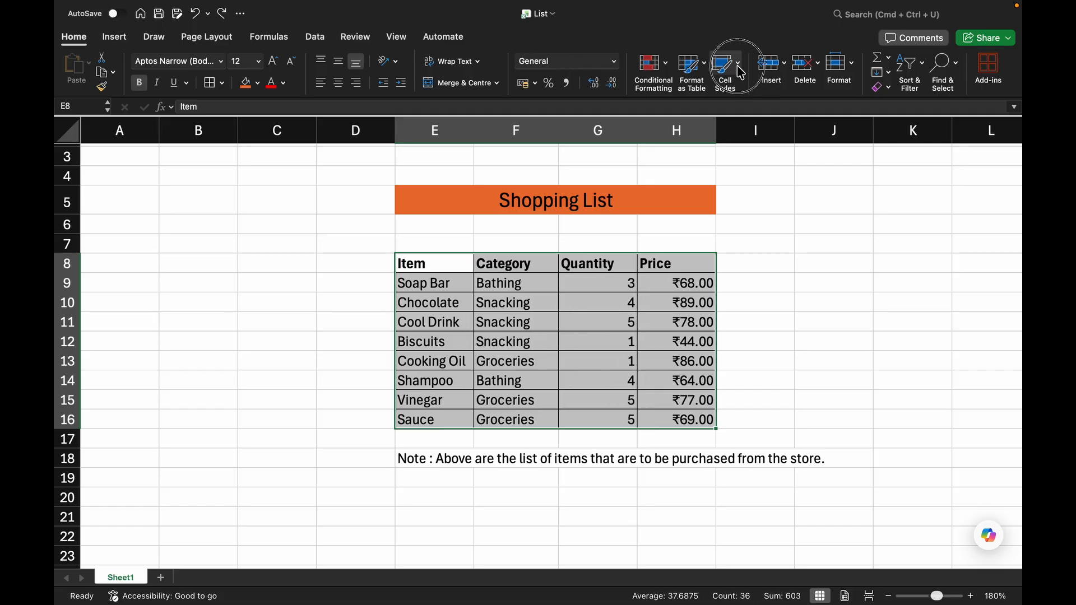
# Cycle the merged title through left, centre and right alignment.
pyautogui.click(739, 70)
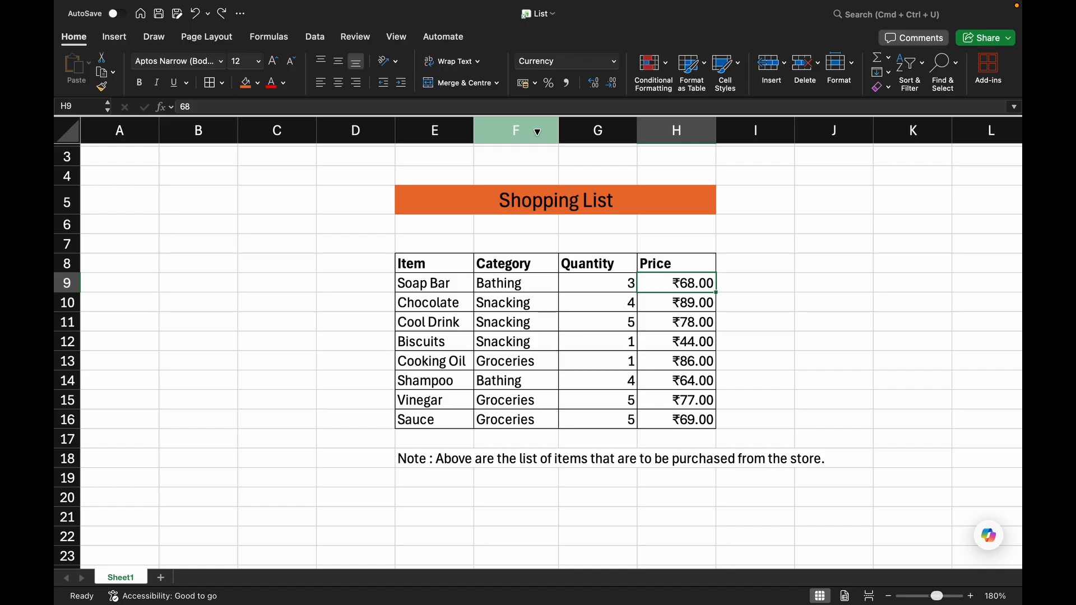
pyautogui.click(532, 211)
pyautogui.click(321, 83)
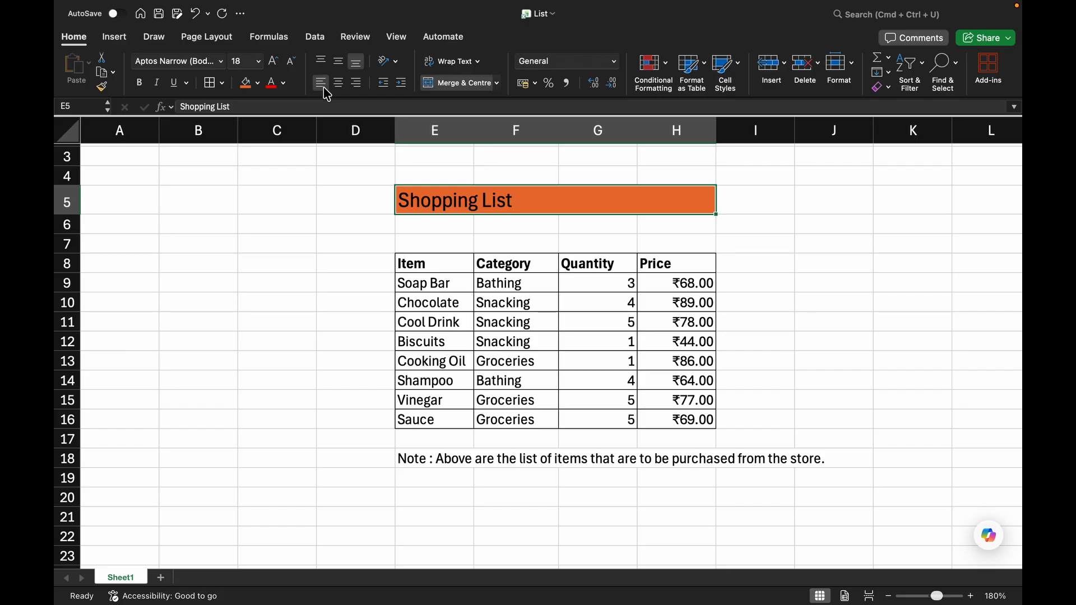
pyautogui.click(338, 84)
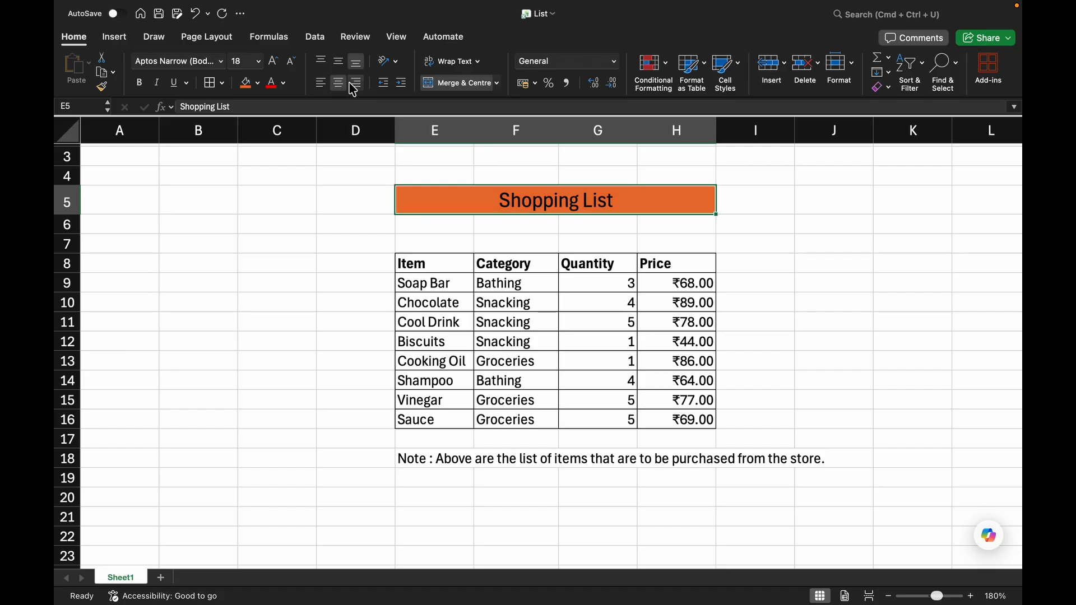
pyautogui.click(355, 85)
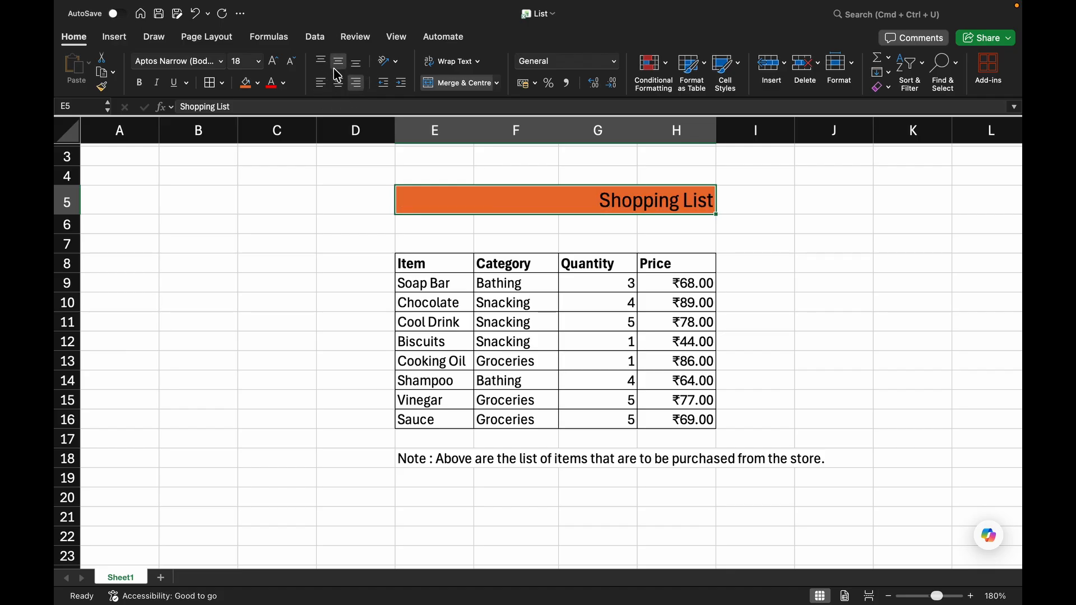